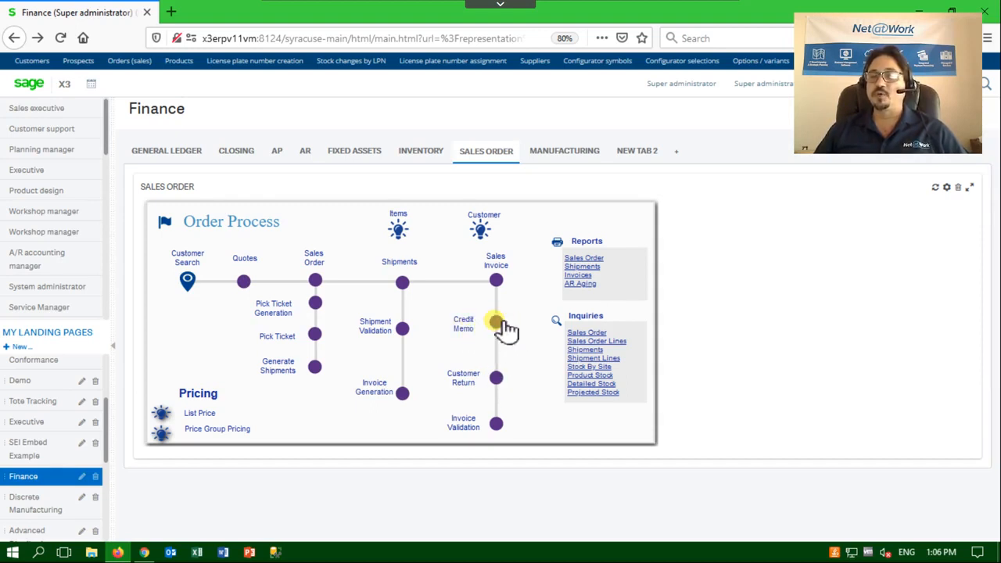
# Start a new customer return at receiving site NA011 with Fun Times Stores as the ship-to customer.
pyautogui.click(496, 381)
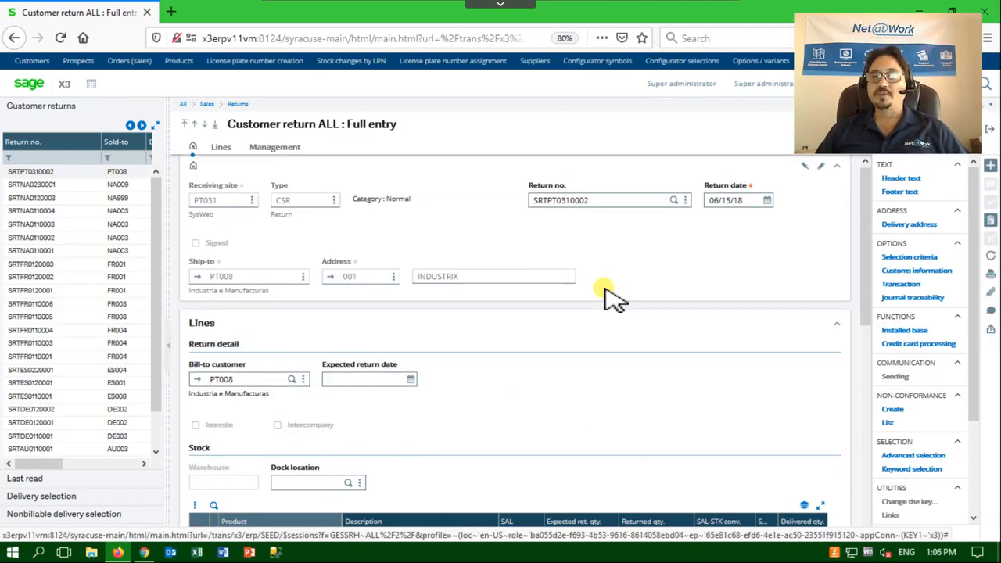
pyautogui.click(990, 168)
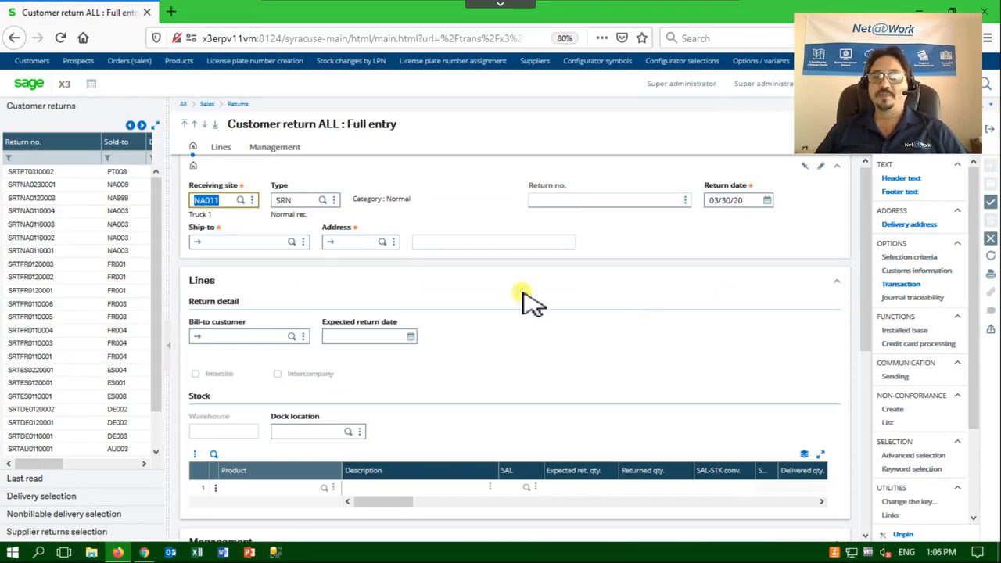
pyautogui.click(216, 243)
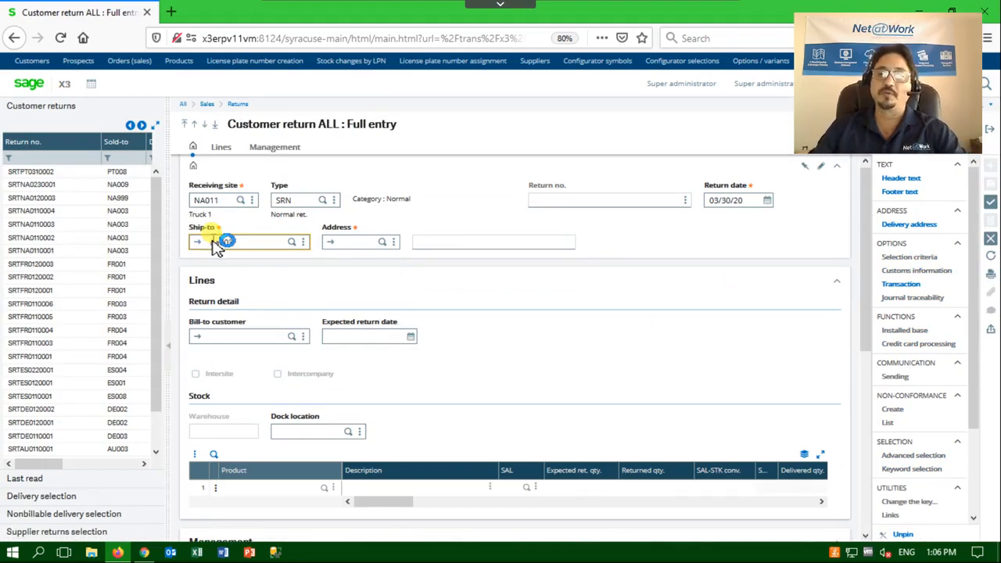
pyautogui.write('NA003')
pyautogui.press('Tab')
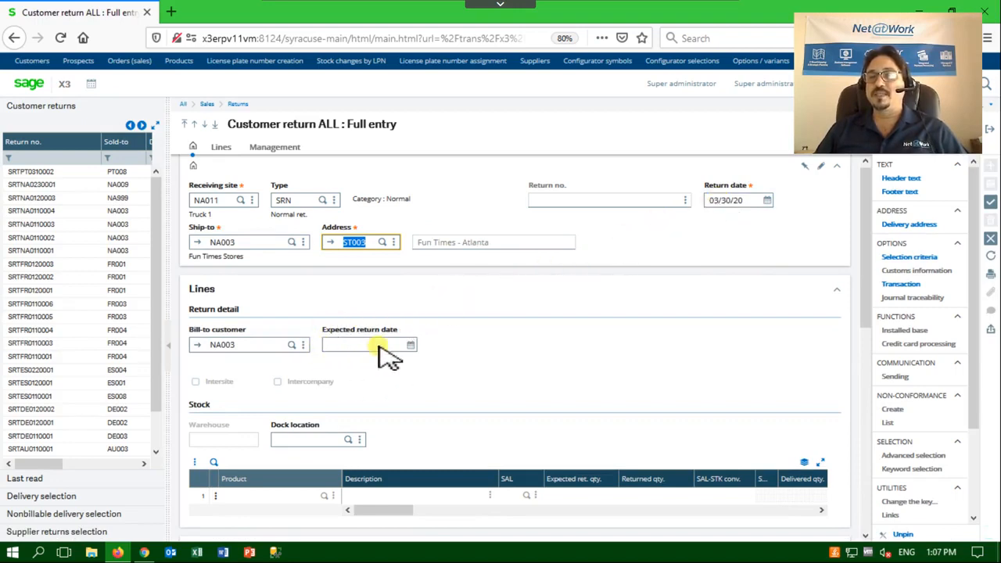
# Set the expected return date to 04/10/20 and the dock location to REC01.
pyautogui.click(413, 346)
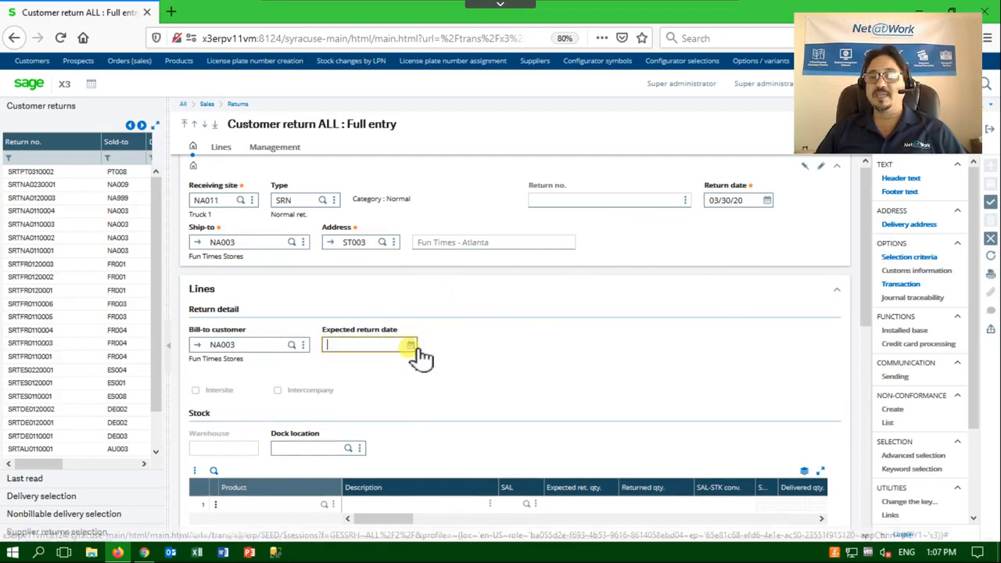
pyautogui.click(396, 468)
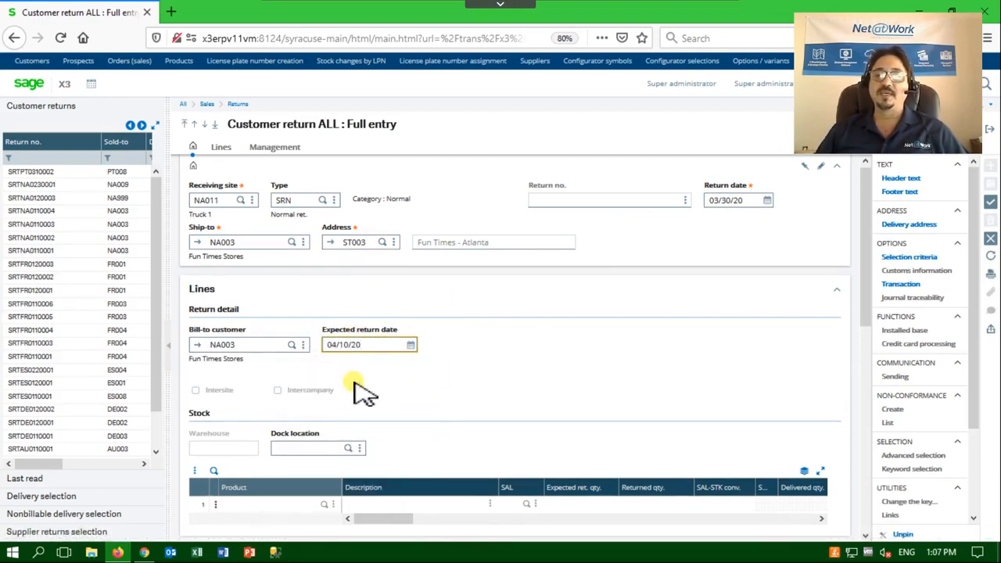
pyautogui.click(349, 449)
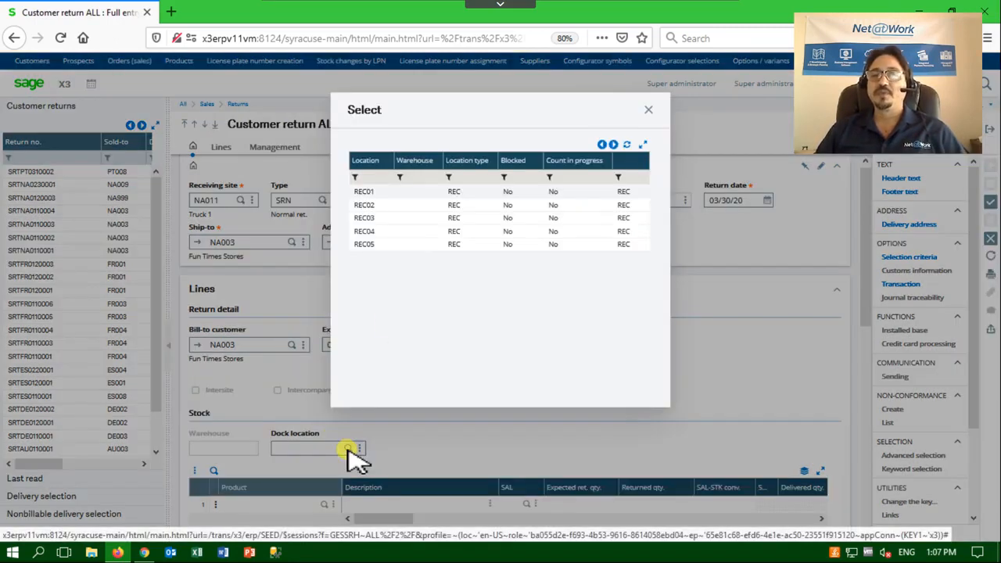
pyautogui.click(366, 193)
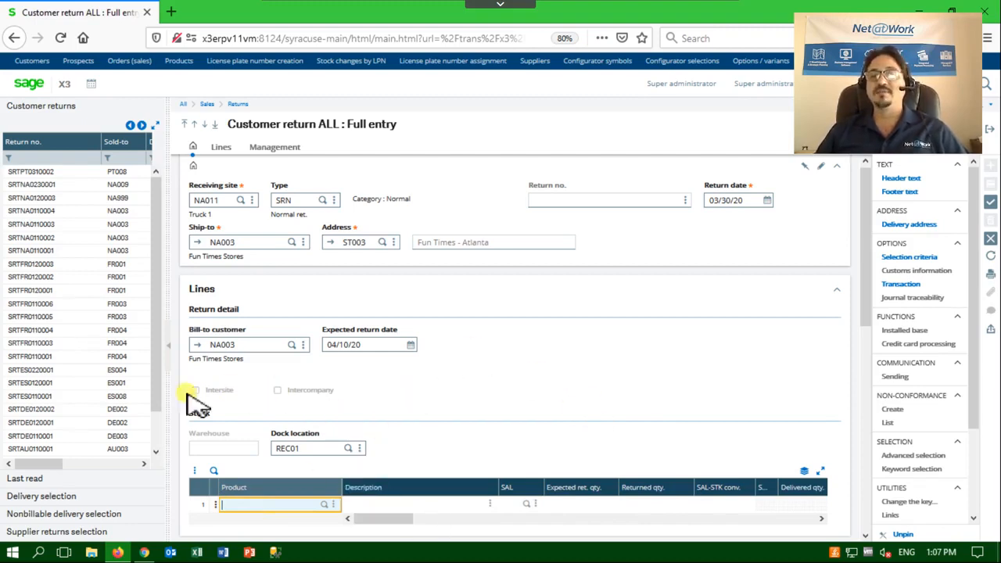
# Open the delivery selection and expand the three most recent deliveries to examine their shipped product lines.
pyautogui.click(58, 501)
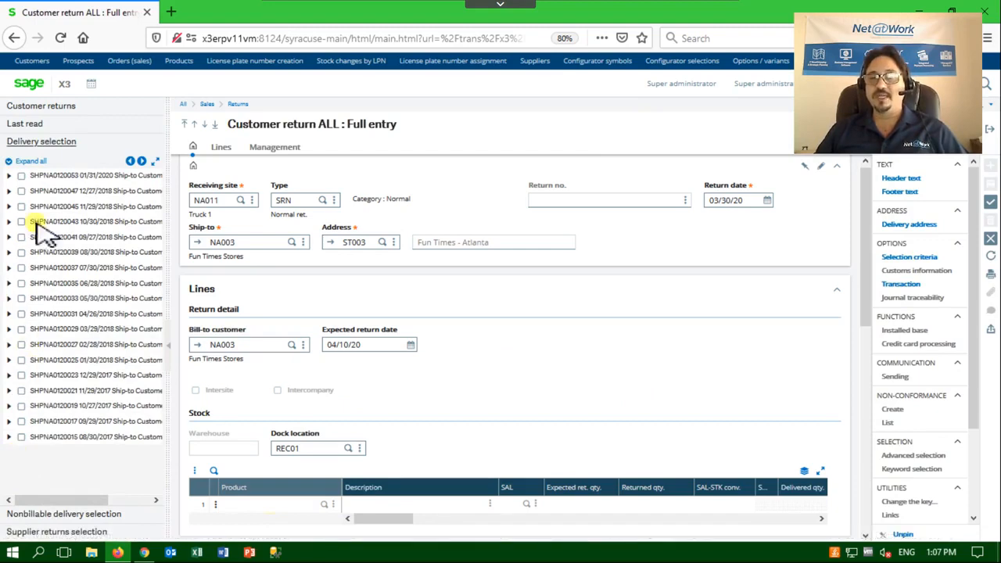
pyautogui.click(11, 176)
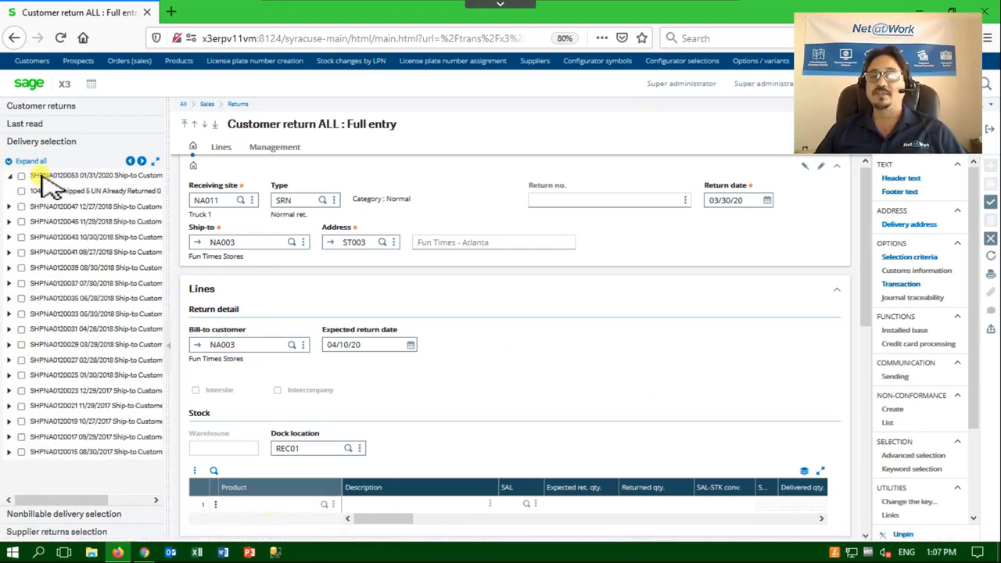
pyautogui.click(10, 208)
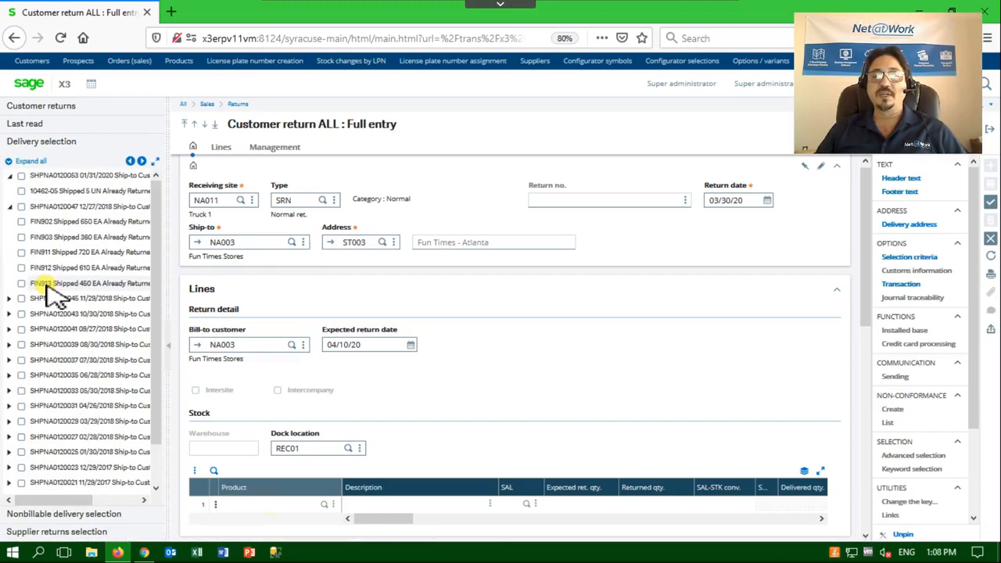
pyautogui.click(11, 299)
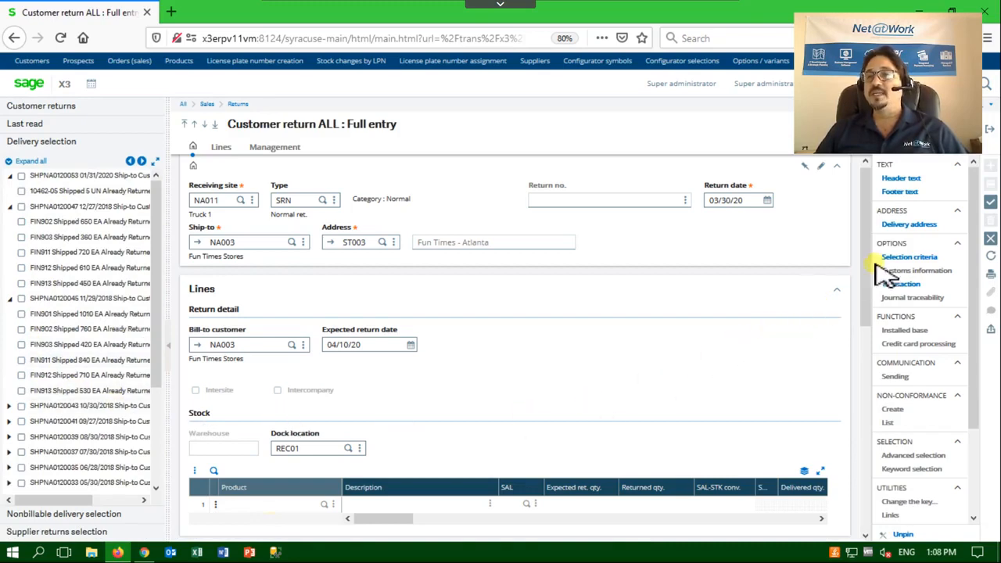
# Filter the selectable deliveries by product FIN911 and starting delivery date 11/01/18.
pyautogui.click(898, 258)
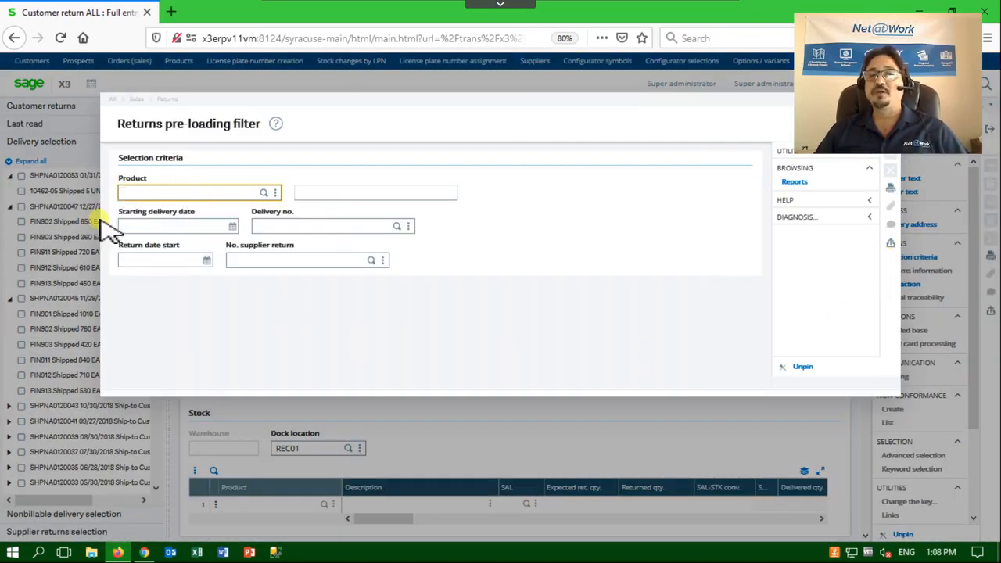
pyautogui.write('Fin911')
pyautogui.click(180, 226)
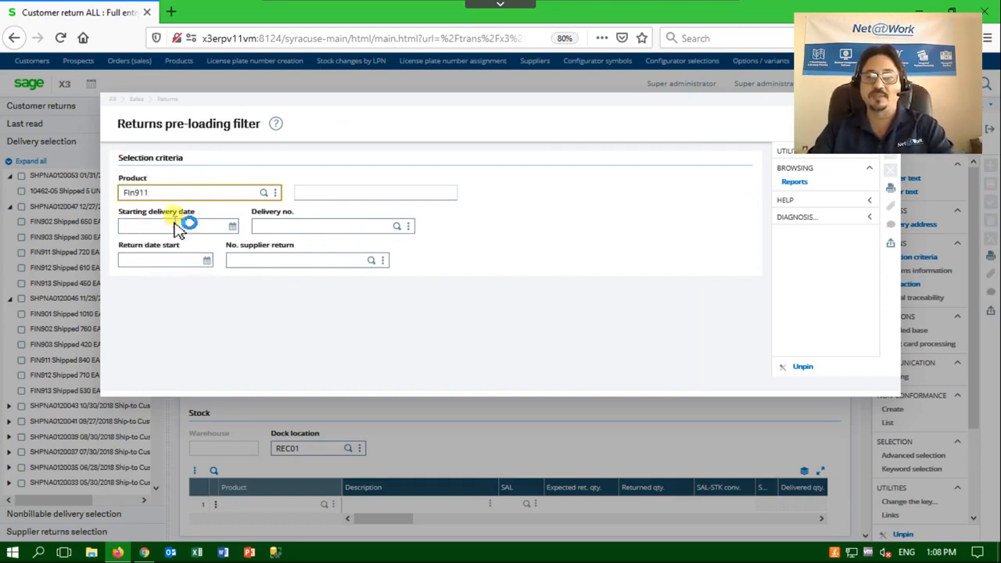
pyautogui.click(233, 237)
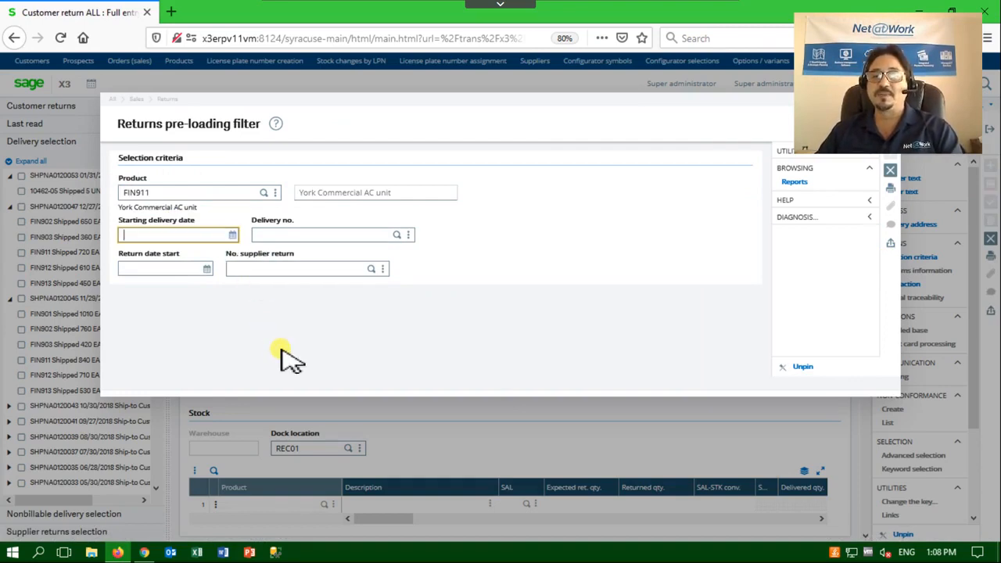
pyautogui.click(281, 351)
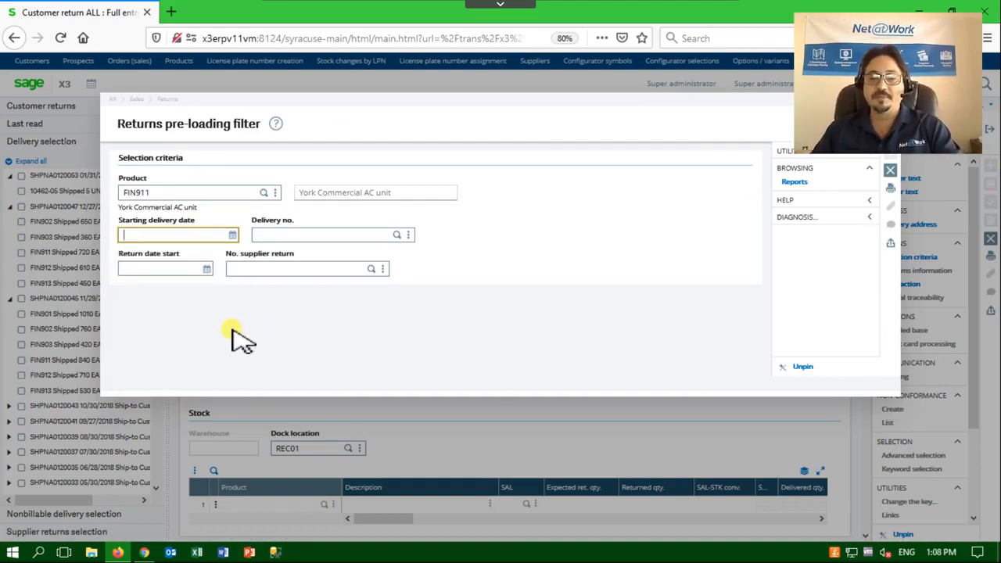
pyautogui.write('11/01/20')
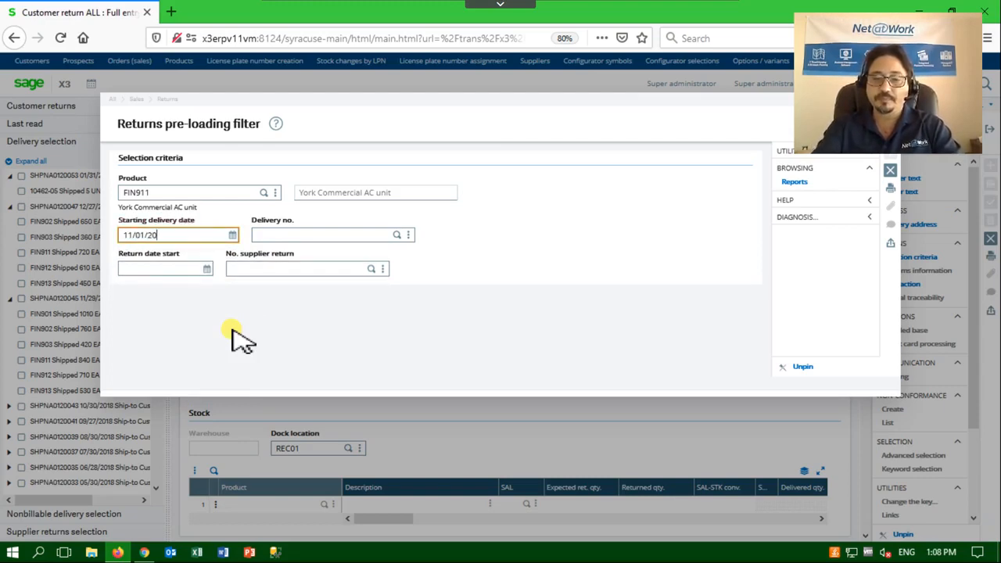
pyautogui.write('18')
pyautogui.press('Tab')
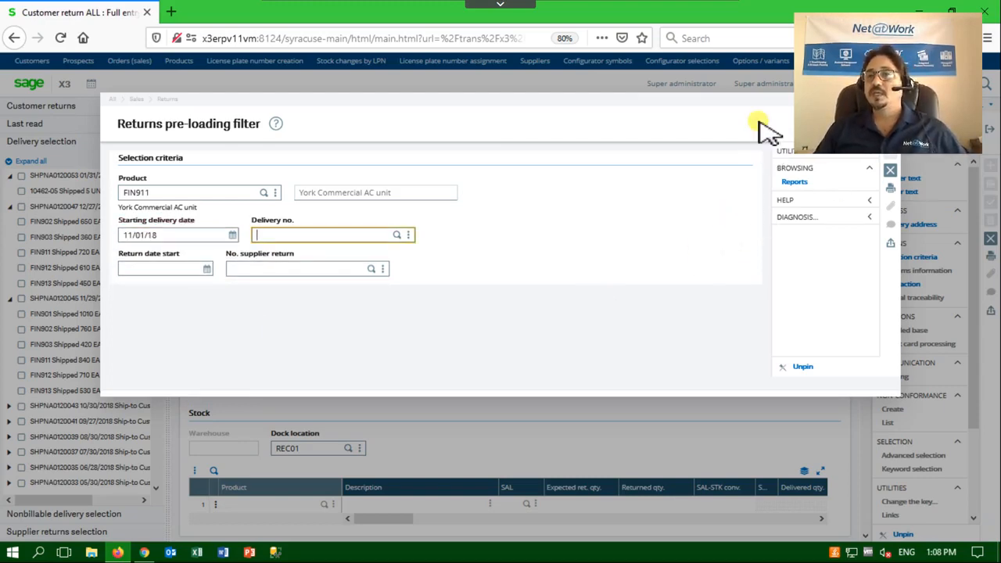
pyautogui.click(755, 168)
pyautogui.moveTo(753, 159); pyautogui.dragTo(781, 150)
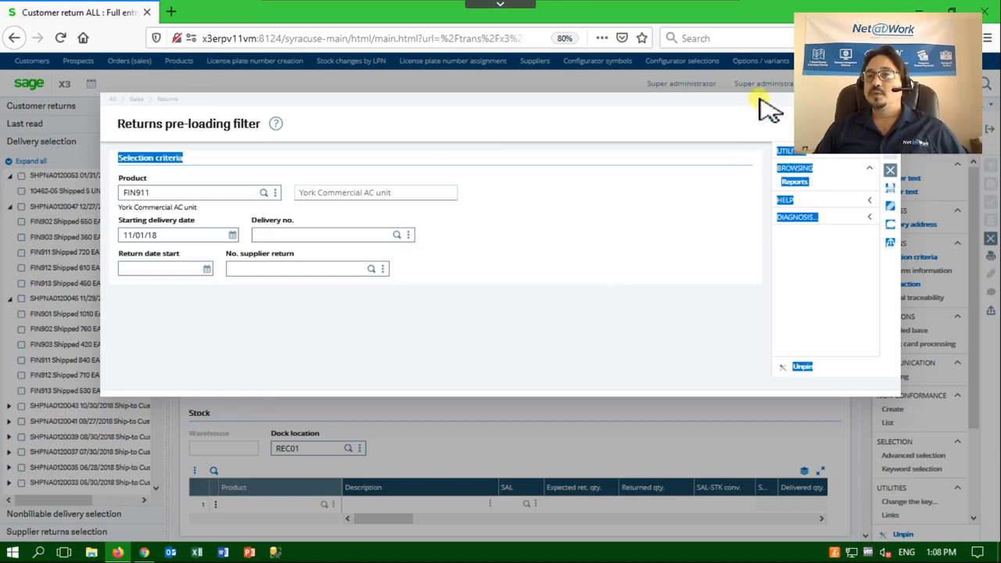
pyautogui.moveTo(760, 101); pyautogui.dragTo(763, 167)
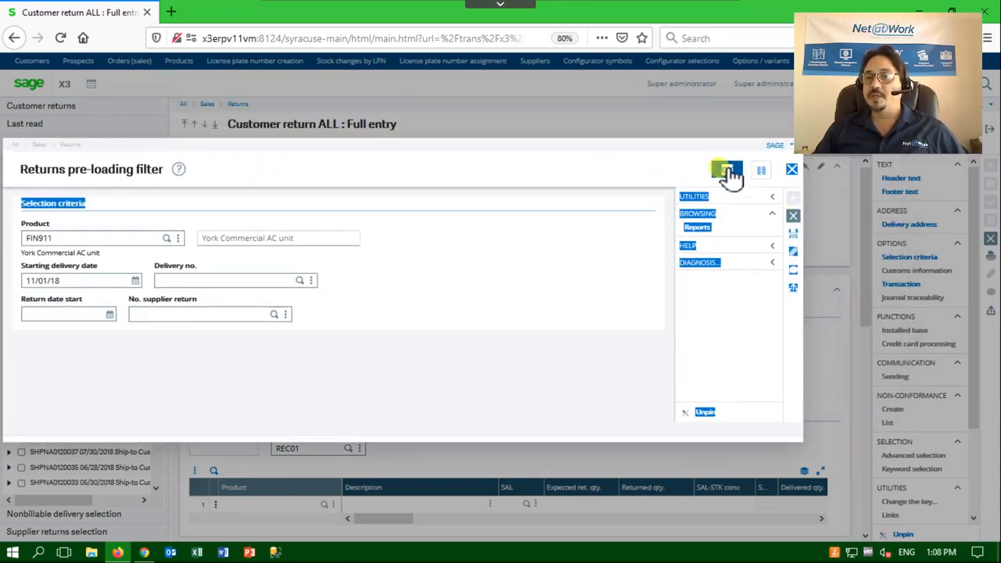
pyautogui.click(632, 228)
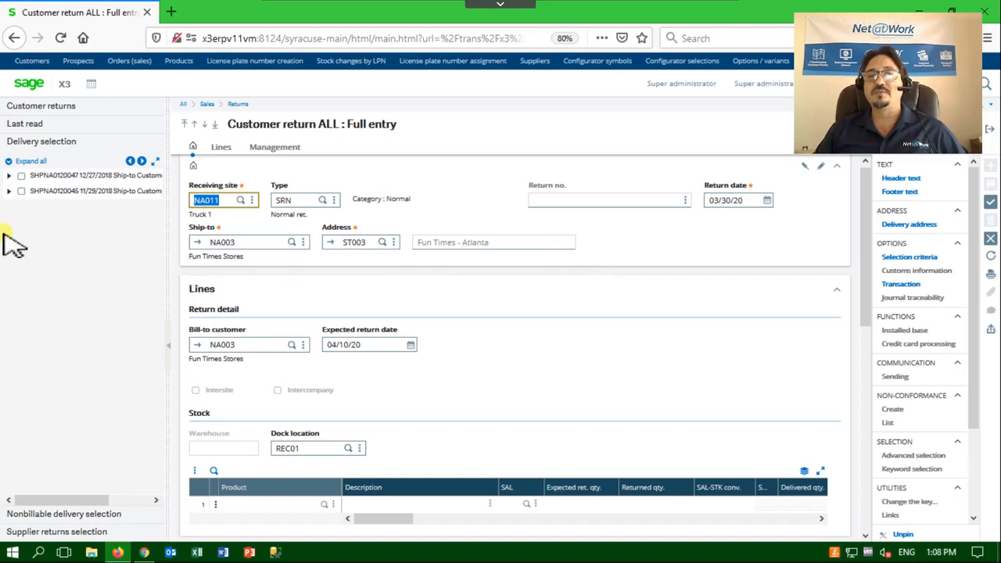
# Expand the filtered deliveries and add the FIN911 line of the 12/27/2018 delivery to the return.
pyautogui.click(9, 192)
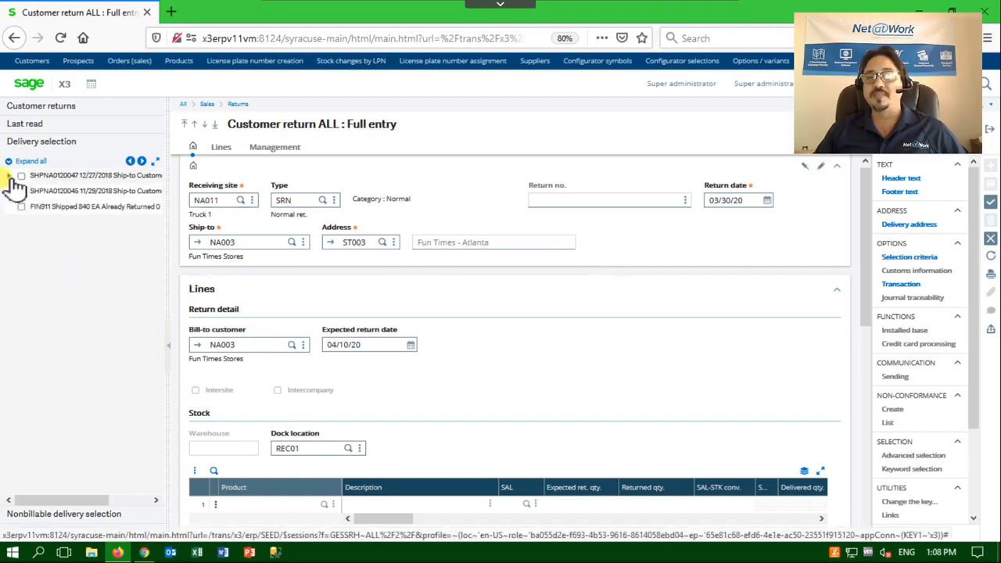
pyautogui.click(11, 176)
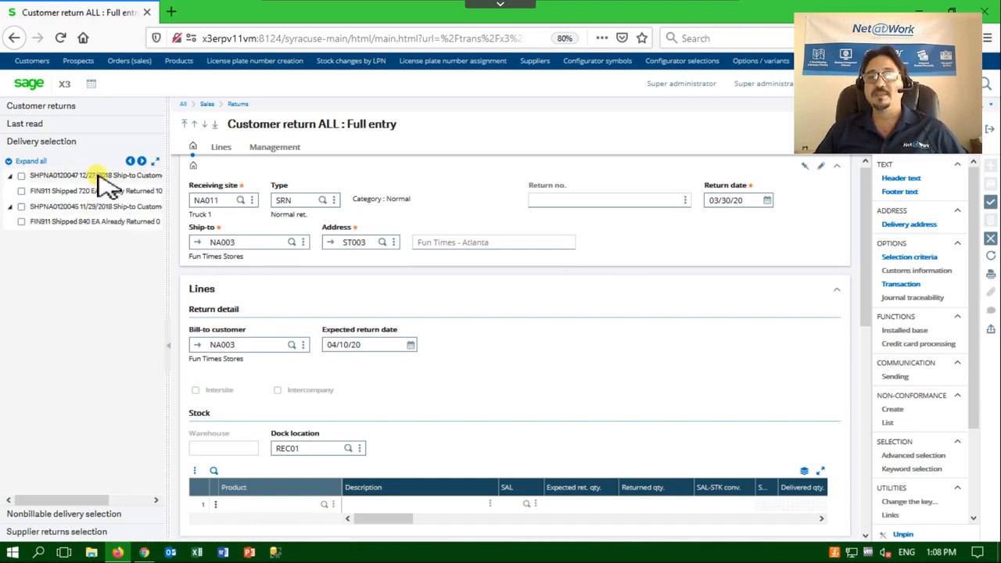
pyautogui.click(21, 192)
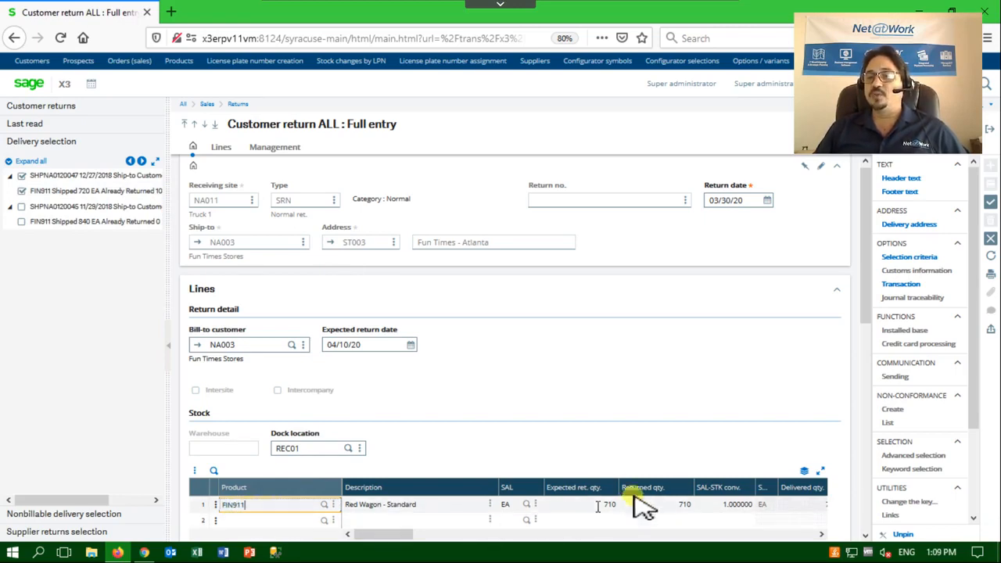
# Set the FIN911 line's expected return quantity to 25, leave its returned quantity blank, and create the return.
pyautogui.click(685, 505)
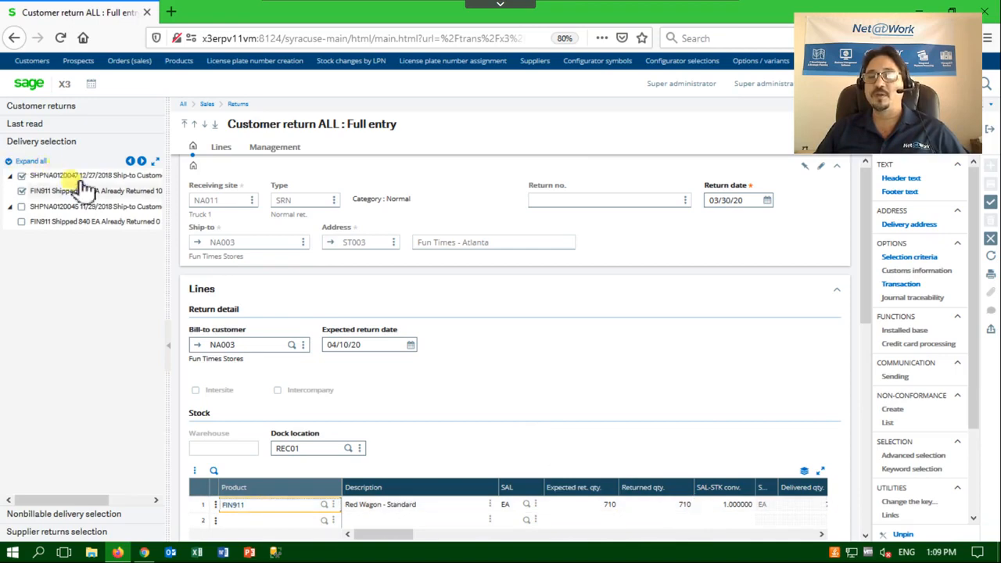
pyautogui.click(688, 505)
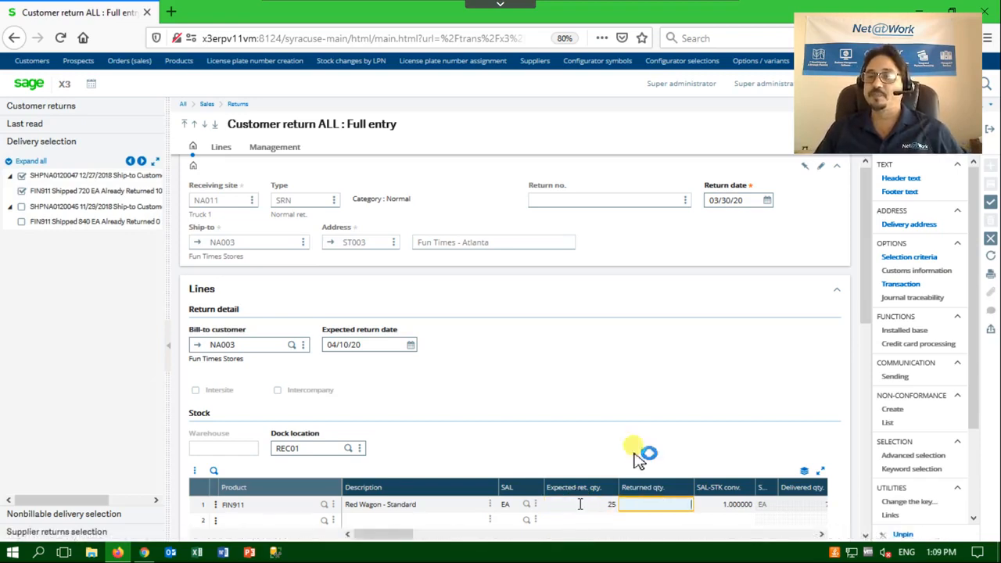
pyautogui.click(992, 203)
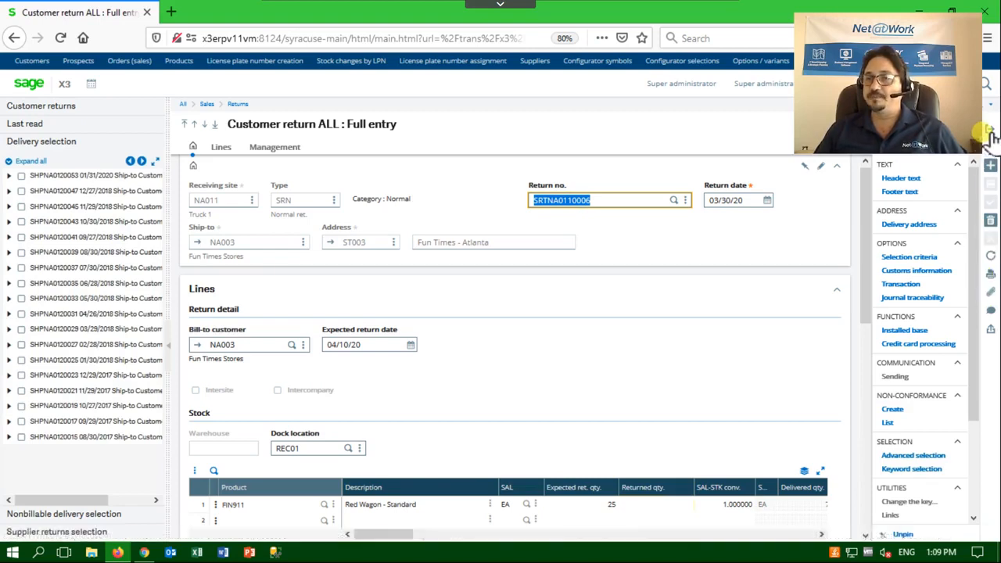
# Exit and reopen the newly created customer return, and set the FIN911 line's returned quantity to 25.
pyautogui.click(865, 341)
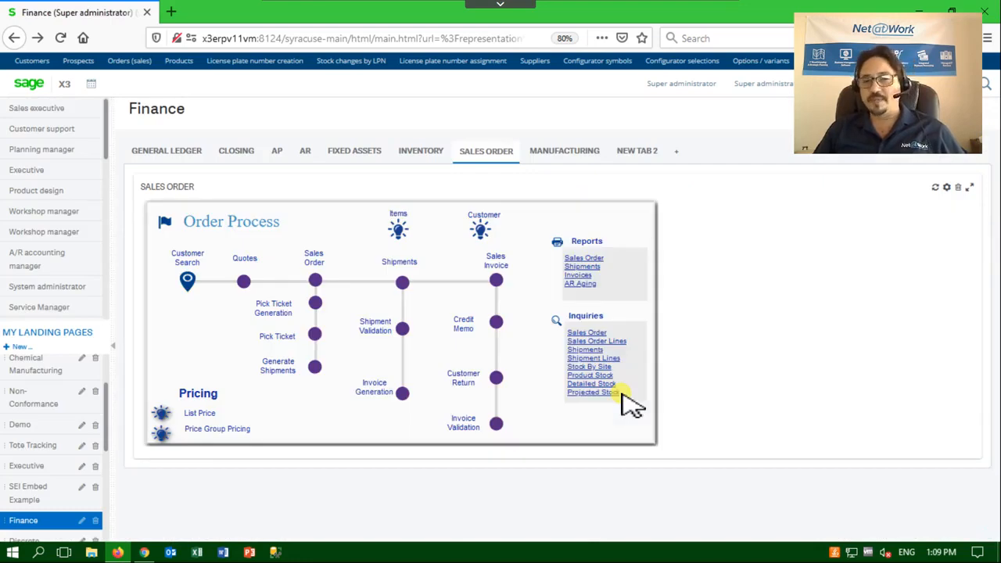
pyautogui.click(497, 381)
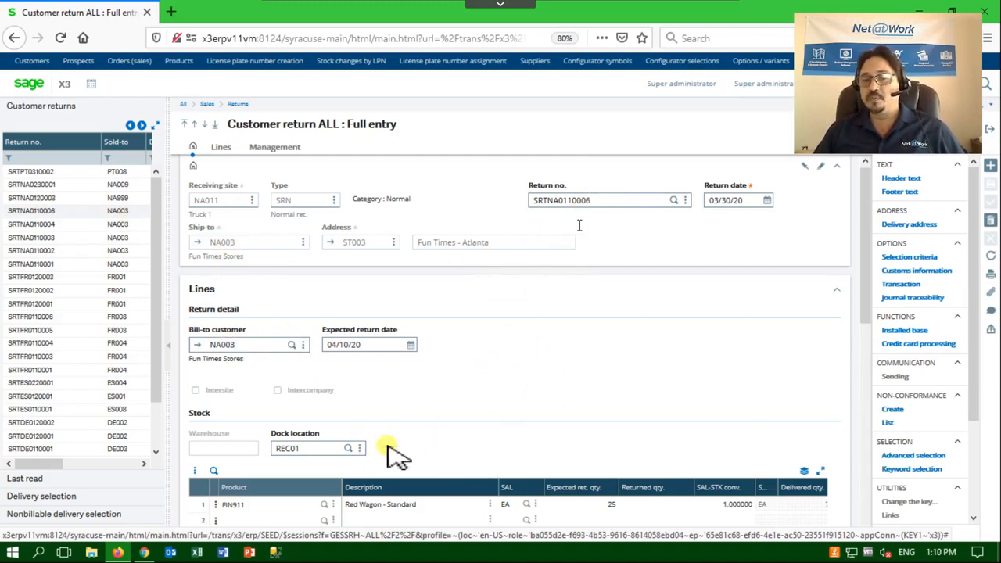
pyautogui.click(611, 507)
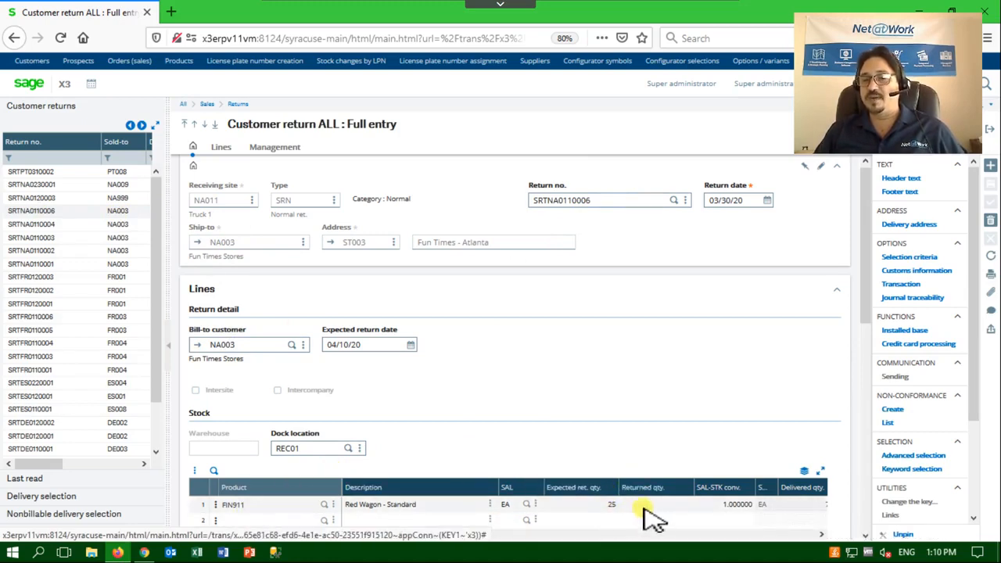
pyautogui.click(747, 521)
pyautogui.click(680, 507)
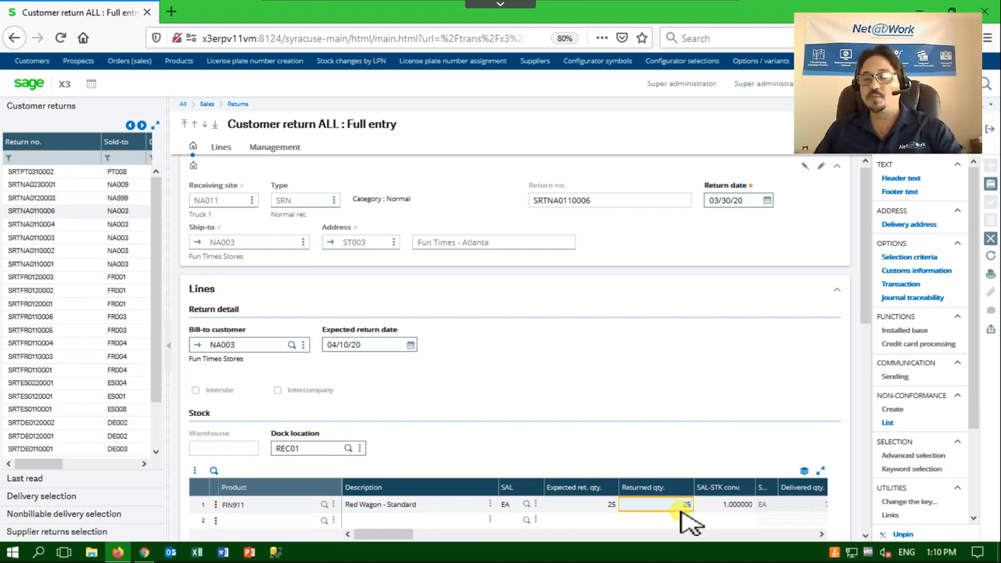
pyautogui.press('Tab')
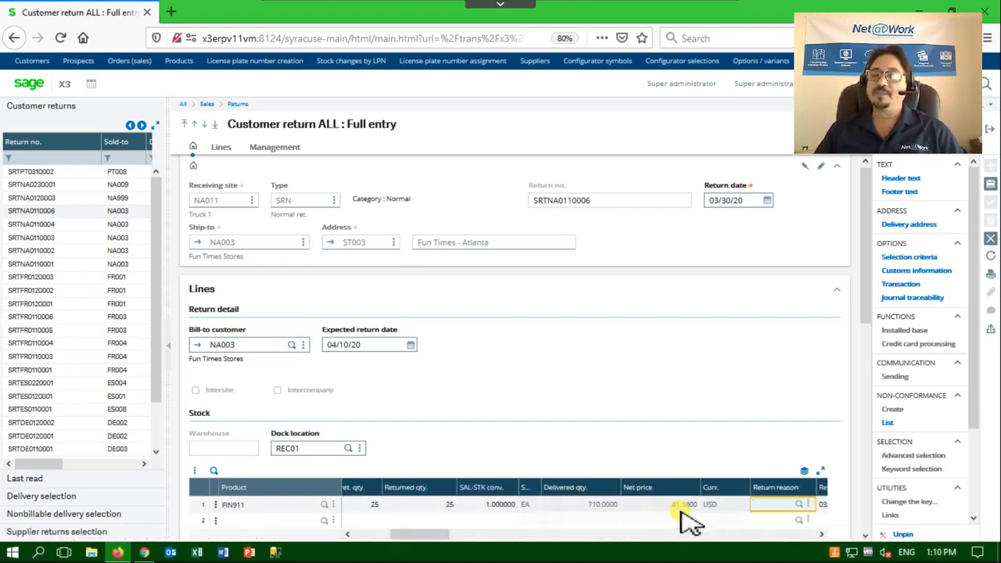
# Assign the return reason DEF (Defect) to the FIN911 line.
pyautogui.click(802, 504)
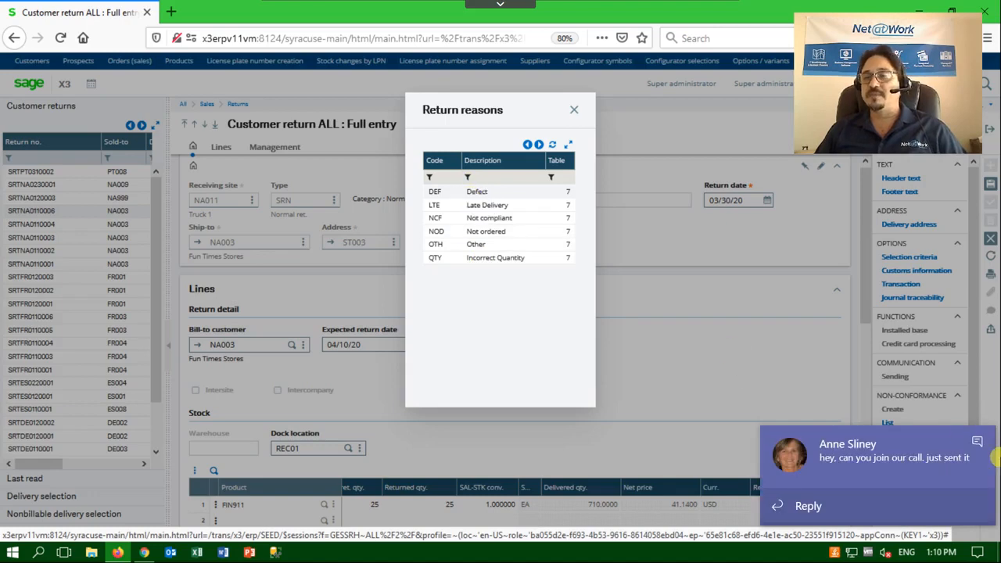
pyautogui.click(474, 193)
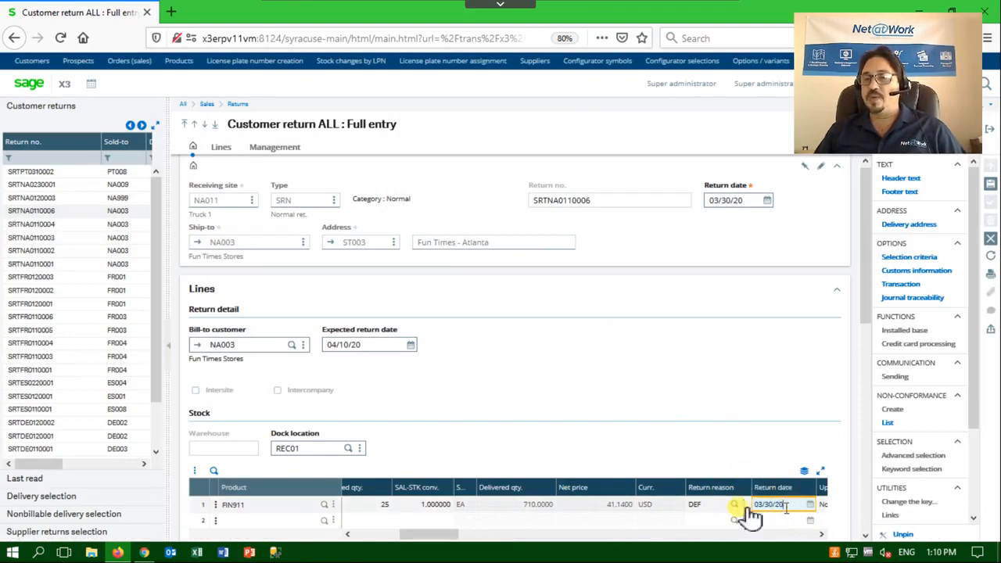
pyautogui.moveTo(440, 532); pyautogui.dragTo(509, 548)
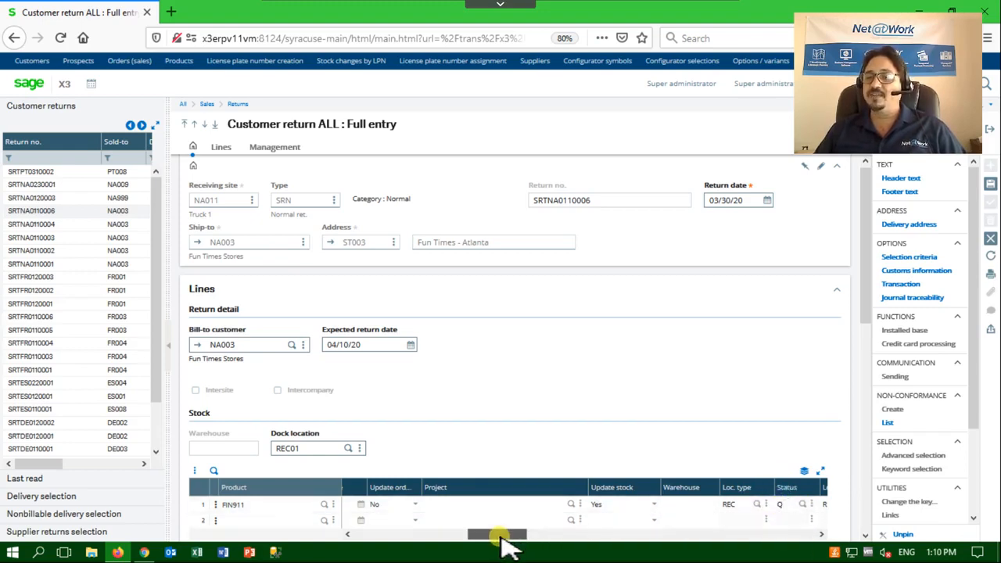
# Set the FIN911 line's Credit memo option to Yes and save the customer return, skipping the stock label printing.
pyautogui.moveTo(495, 532); pyautogui.dragTo(695, 535)
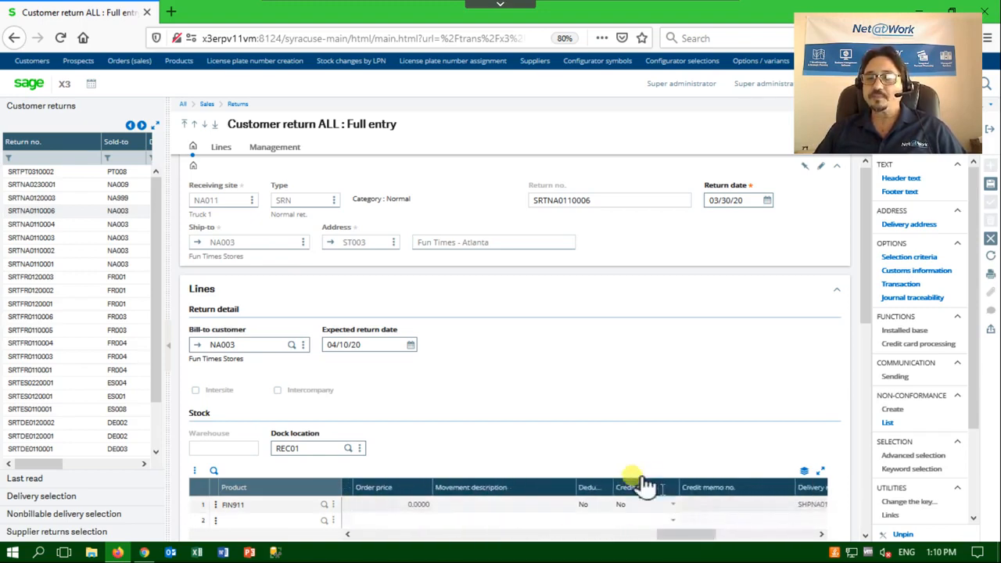
pyautogui.click(683, 512)
pyautogui.click(677, 513)
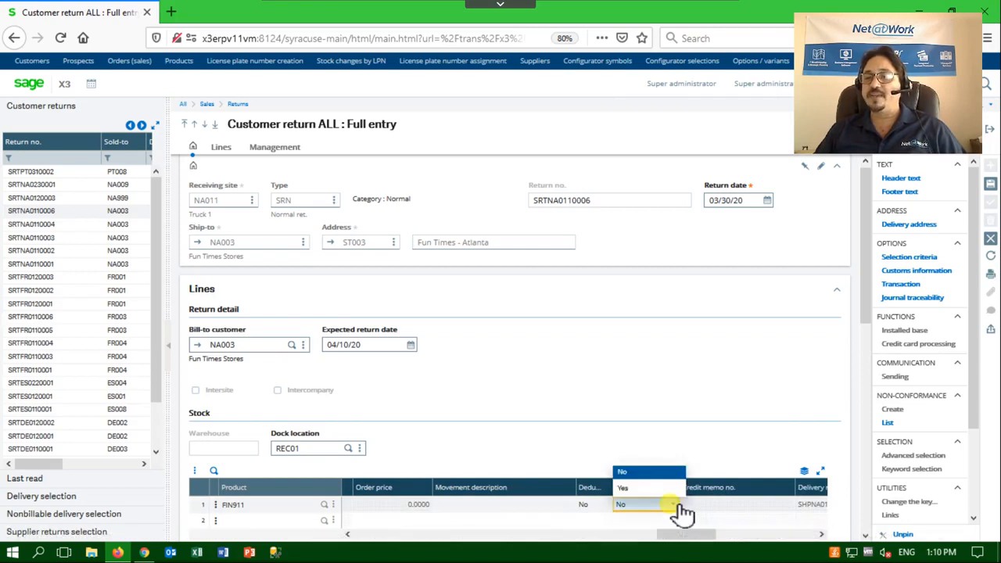
pyautogui.click(627, 493)
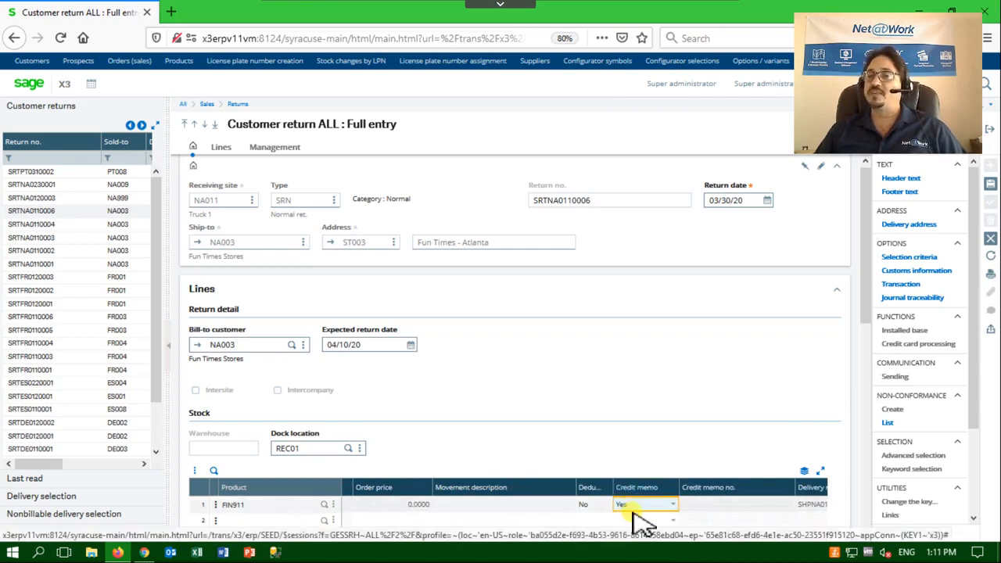
pyautogui.click(991, 187)
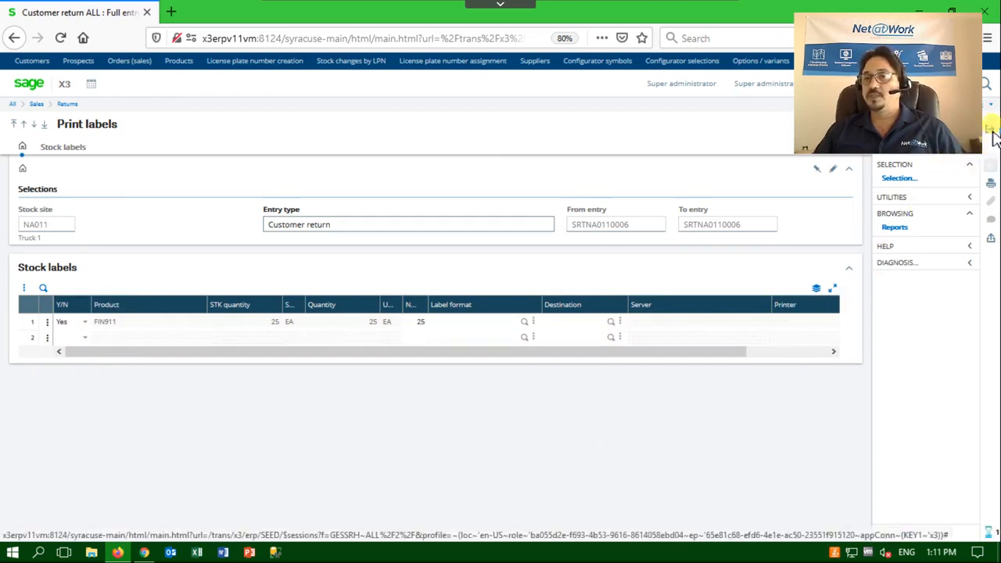
pyautogui.click(992, 129)
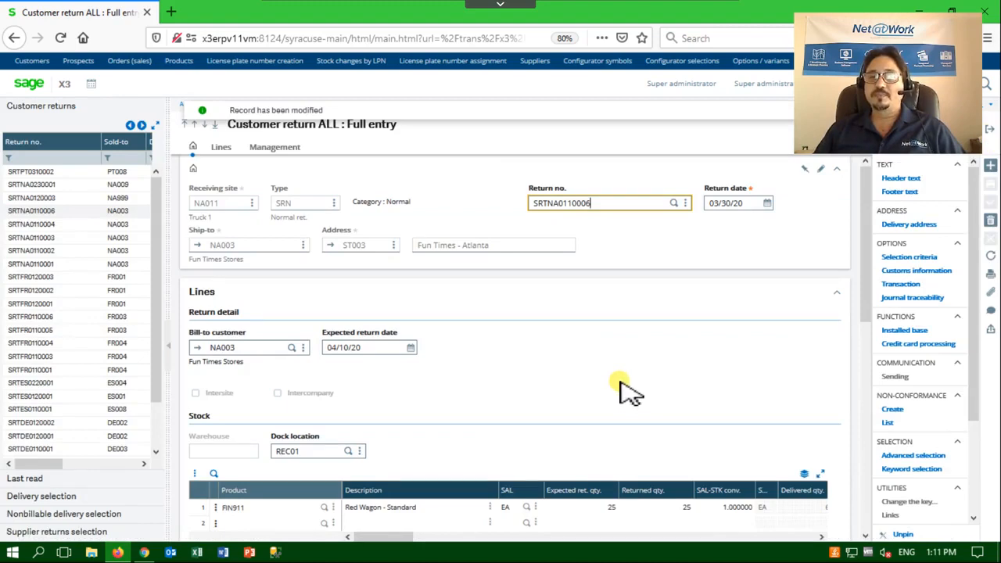
# Leave the customer return and start a new CRM credit memo for sales site NA012, billed to Fun Times Stores.
pyautogui.click(991, 129)
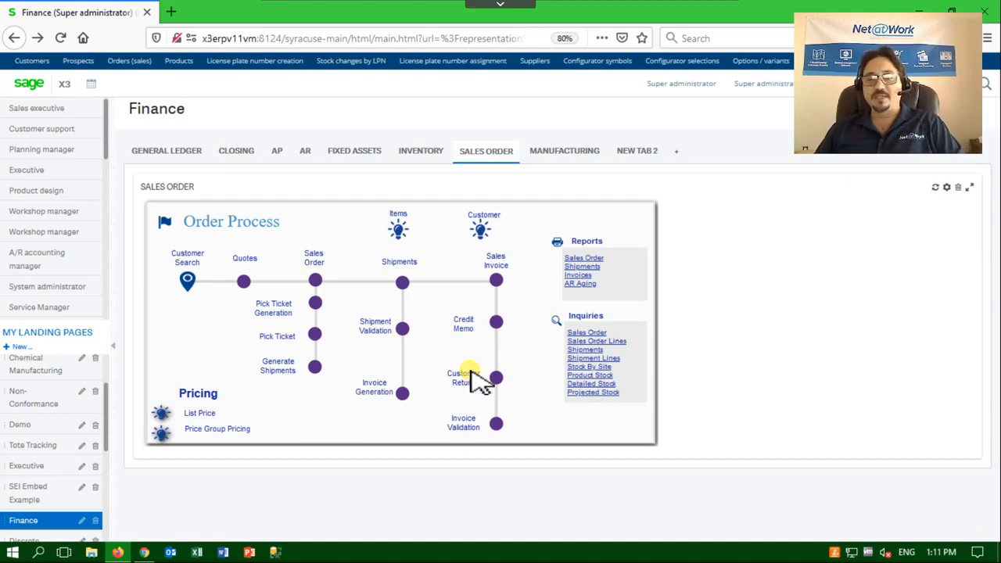
pyautogui.click(497, 323)
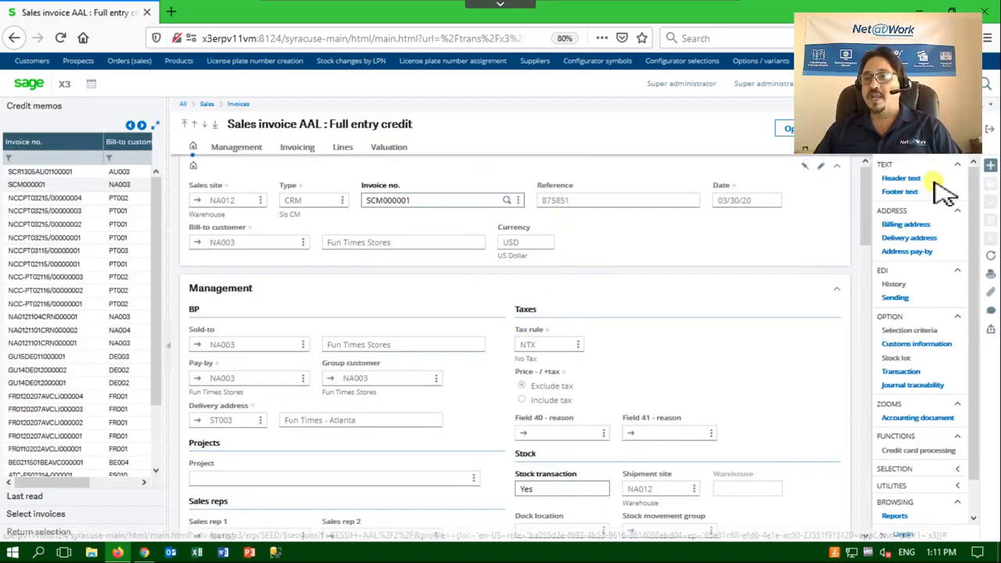
pyautogui.click(992, 167)
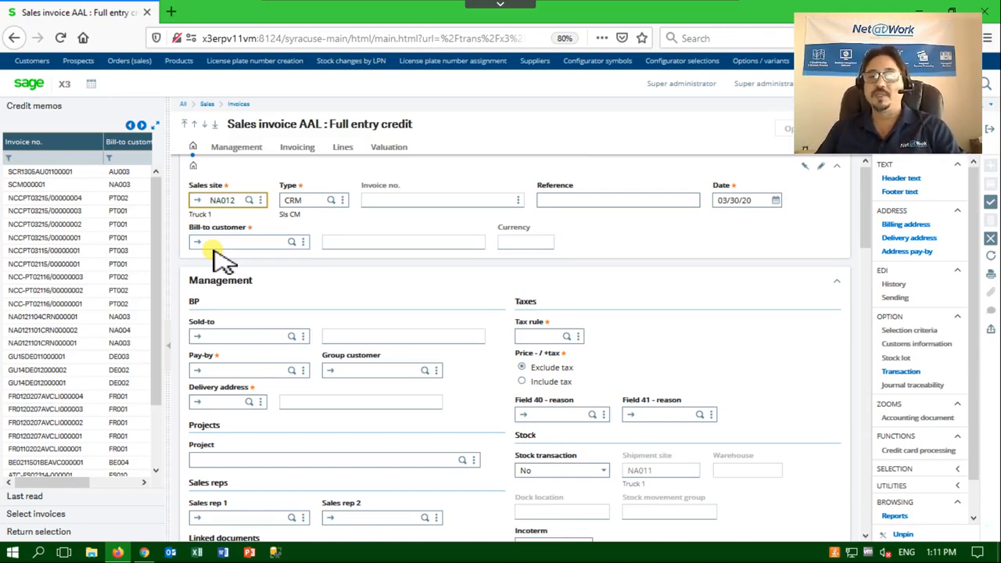
pyautogui.press('Tab')
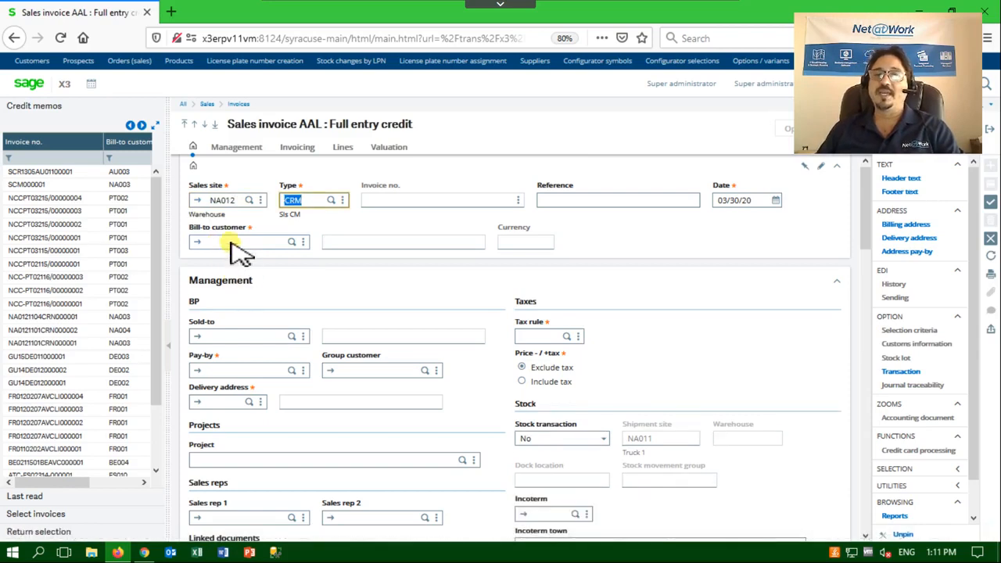
pyautogui.click(235, 244)
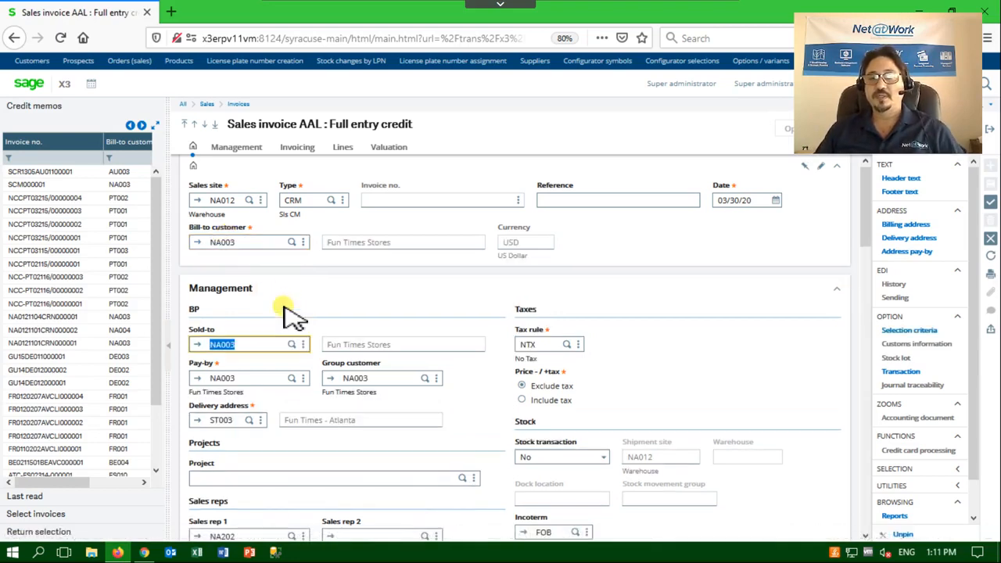
# Add the FIN911 and FIN901 lines from the two 03/30/2020 customer returns to the credit memo.
pyautogui.click(28, 535)
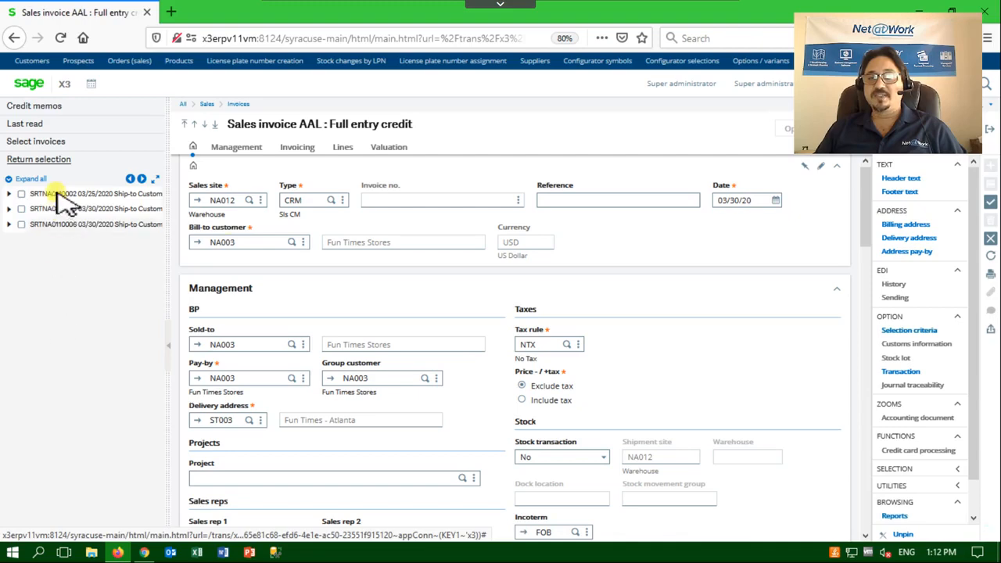
pyautogui.click(10, 224)
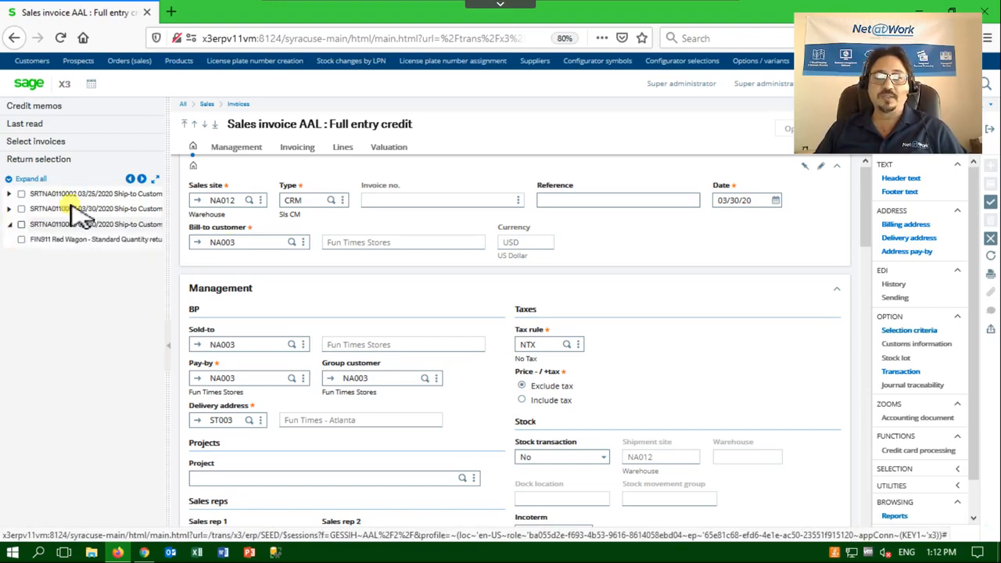
pyautogui.click(22, 240)
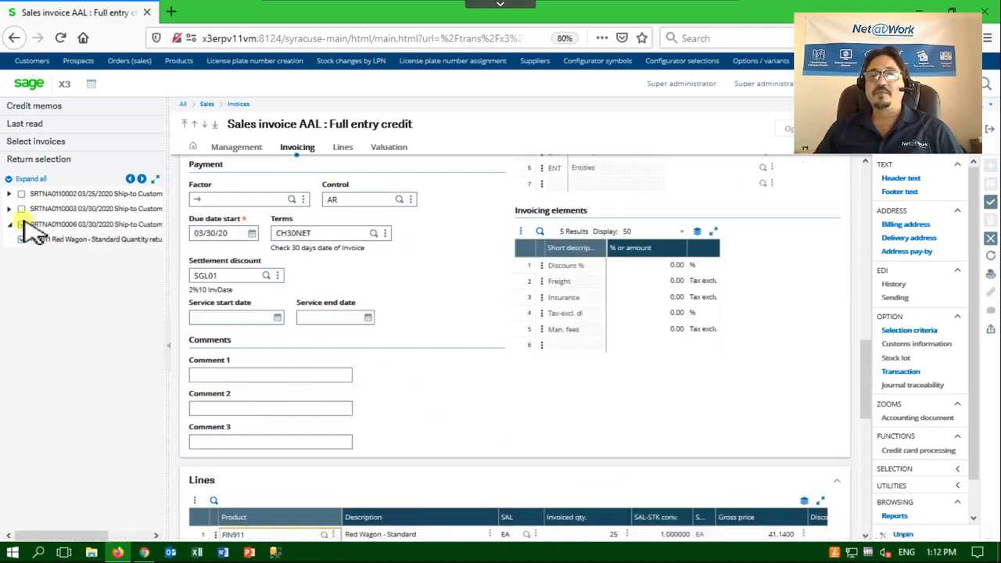
pyautogui.click(10, 210)
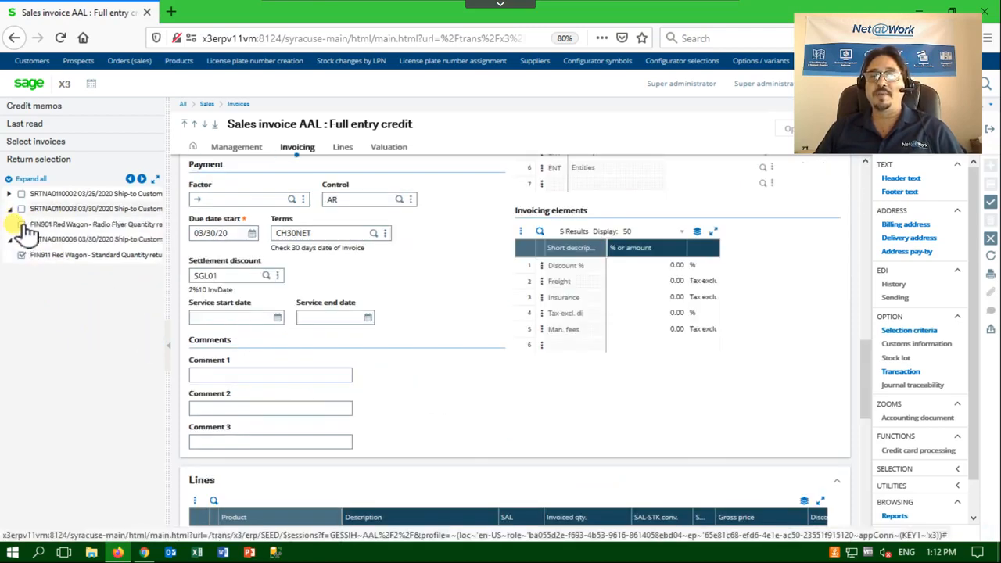
pyautogui.click(22, 226)
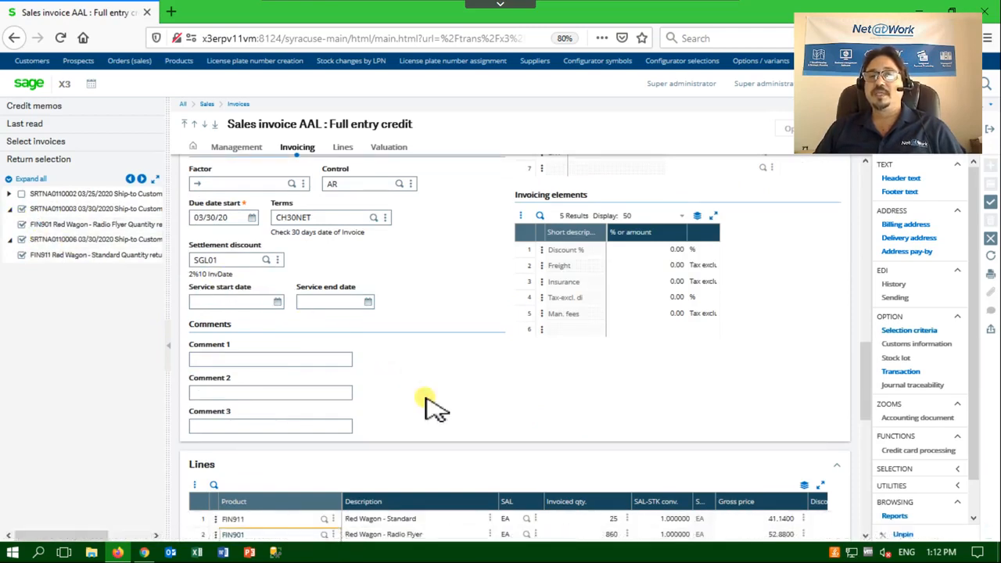
# Check the credit memo lines' quantities and prices, and create and post the credit memo.
pyautogui.scroll(-3, 430, 408)
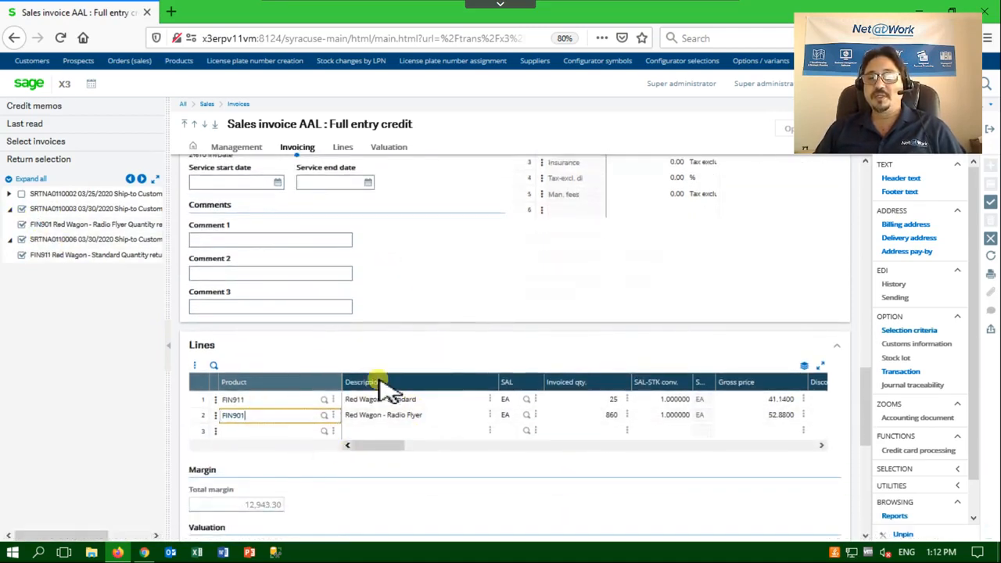
pyautogui.click(239, 415)
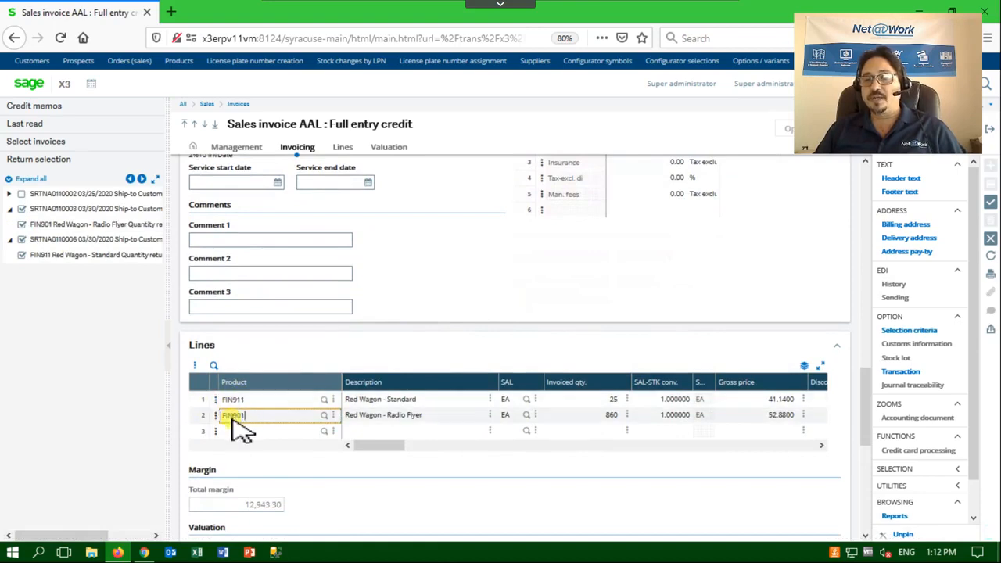
pyautogui.click(602, 399)
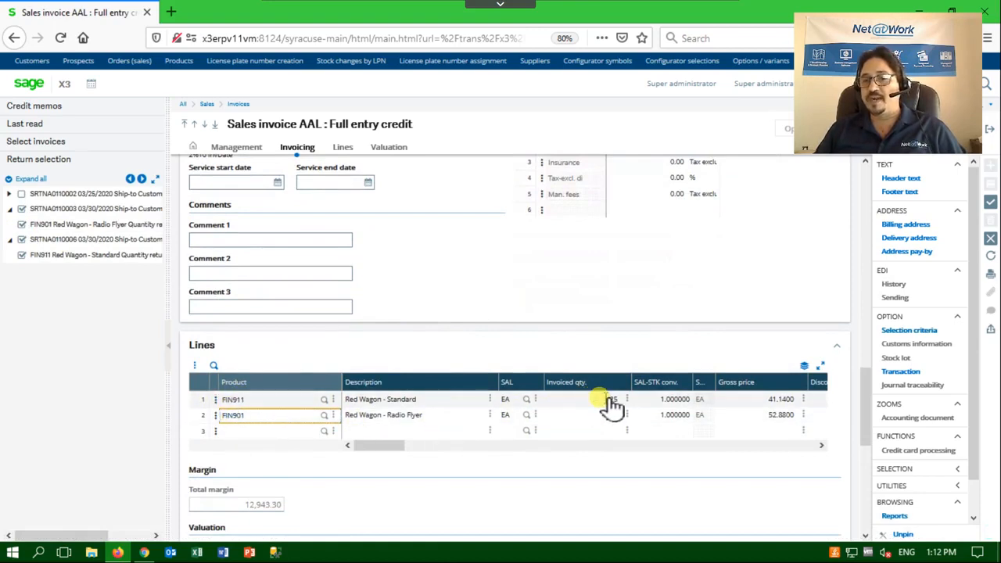
pyautogui.click(606, 414)
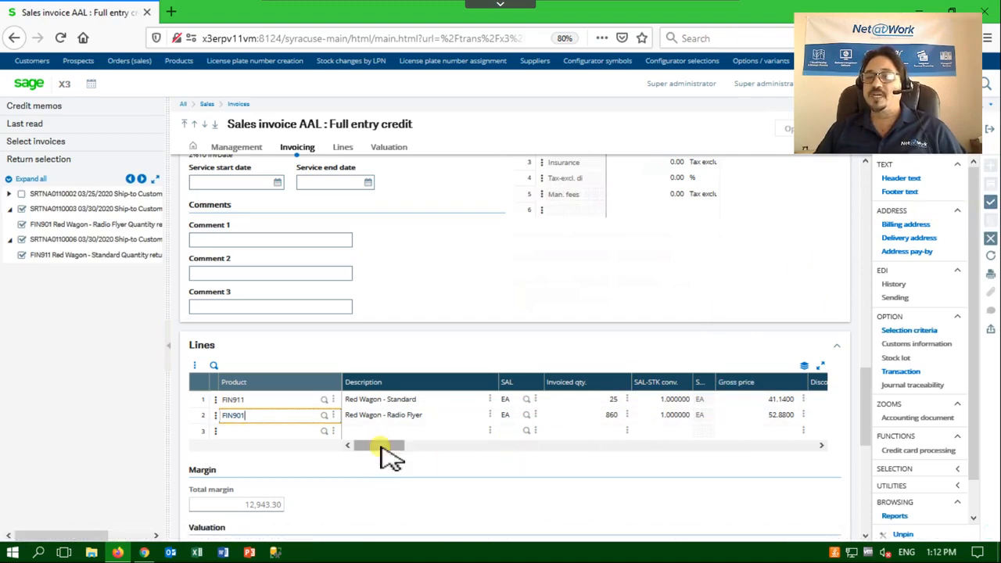
pyautogui.moveTo(381, 449); pyautogui.dragTo(411, 446)
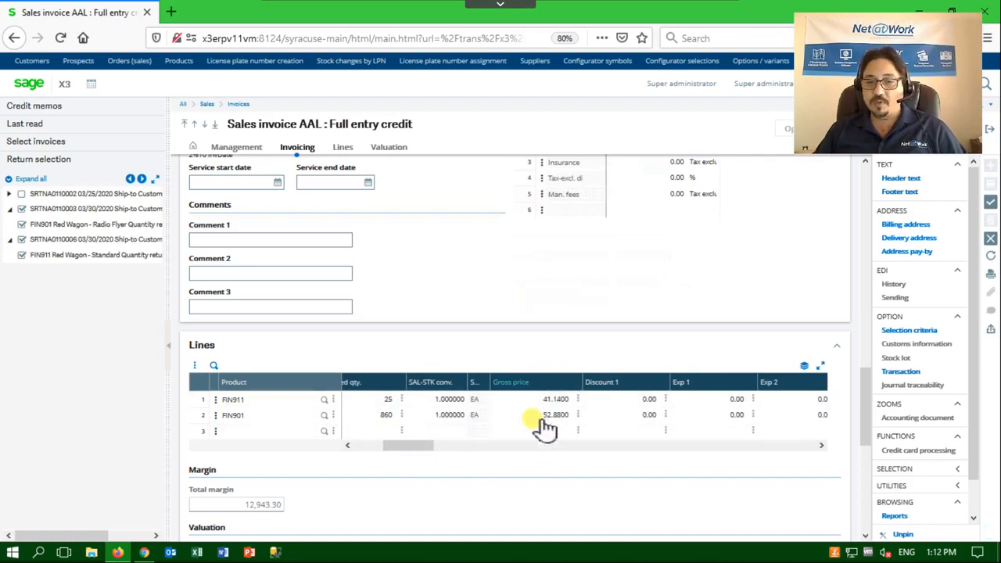
pyautogui.moveTo(420, 447); pyautogui.dragTo(473, 447)
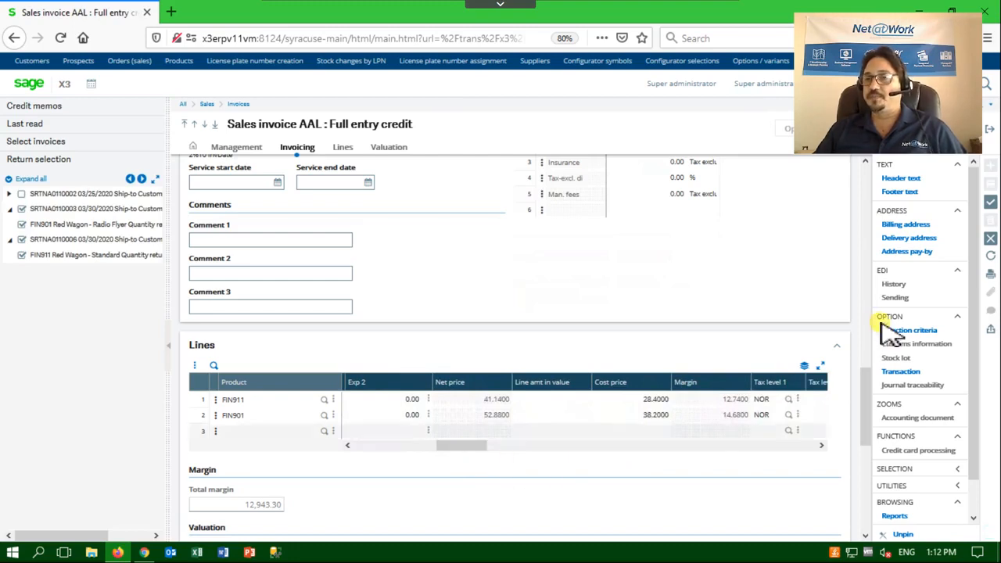
pyautogui.click(990, 202)
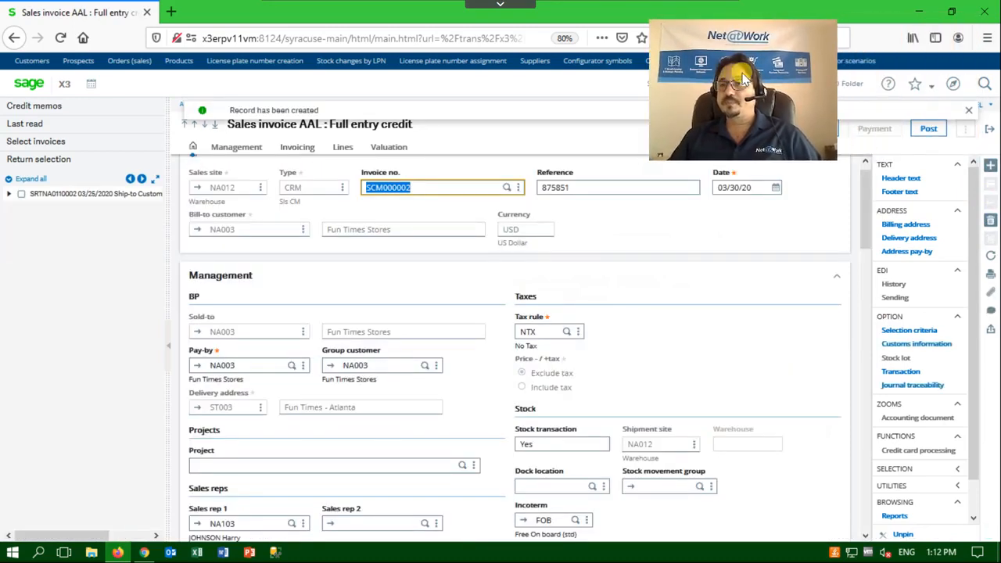
pyautogui.click(938, 131)
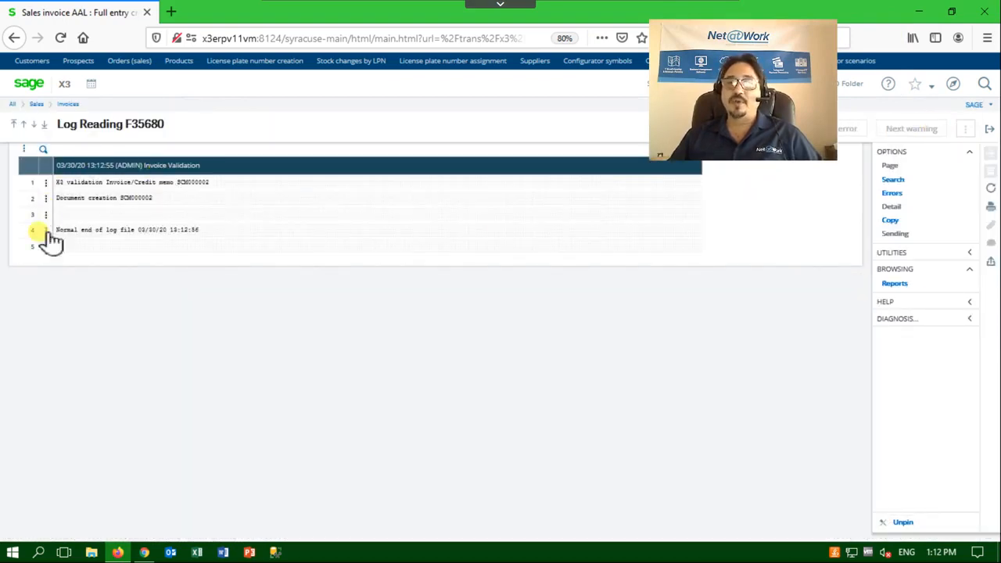
pyautogui.click(991, 130)
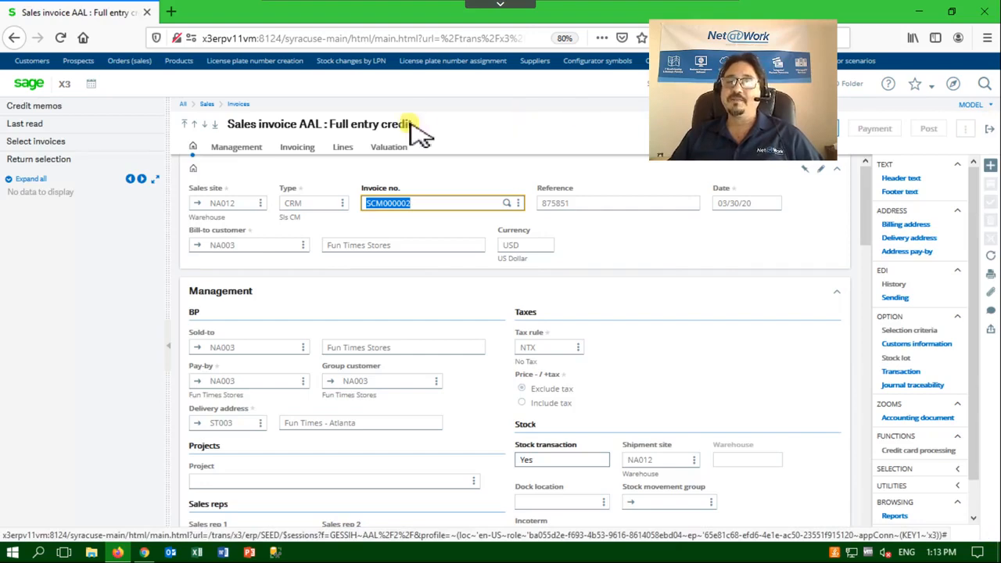
# Trace the posted credit memo backward through its fully expanded journal traceability, and return to the credit memo.
pyautogui.click(921, 389)
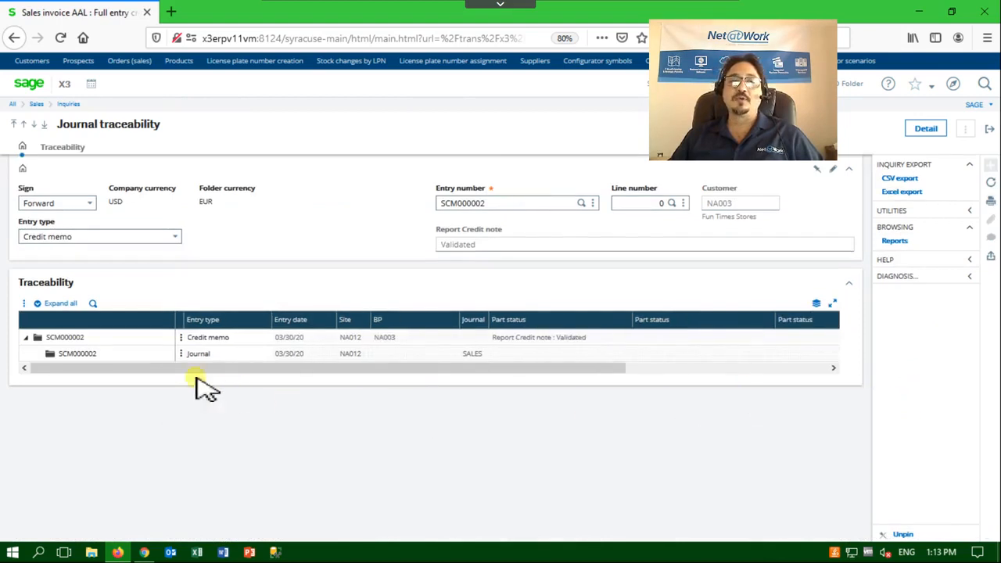
pyautogui.click(100, 209)
pyautogui.click(65, 219)
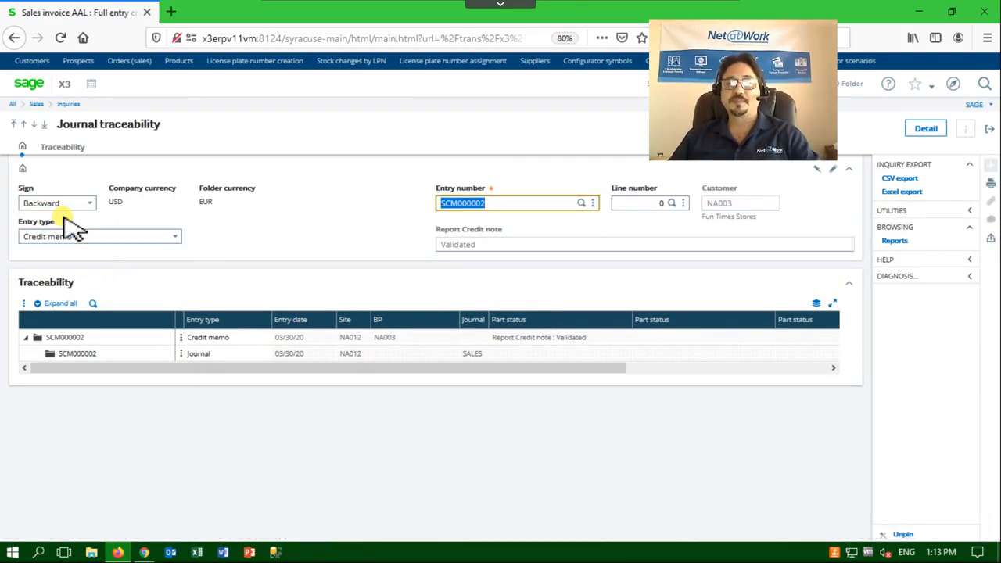
pyautogui.click(62, 303)
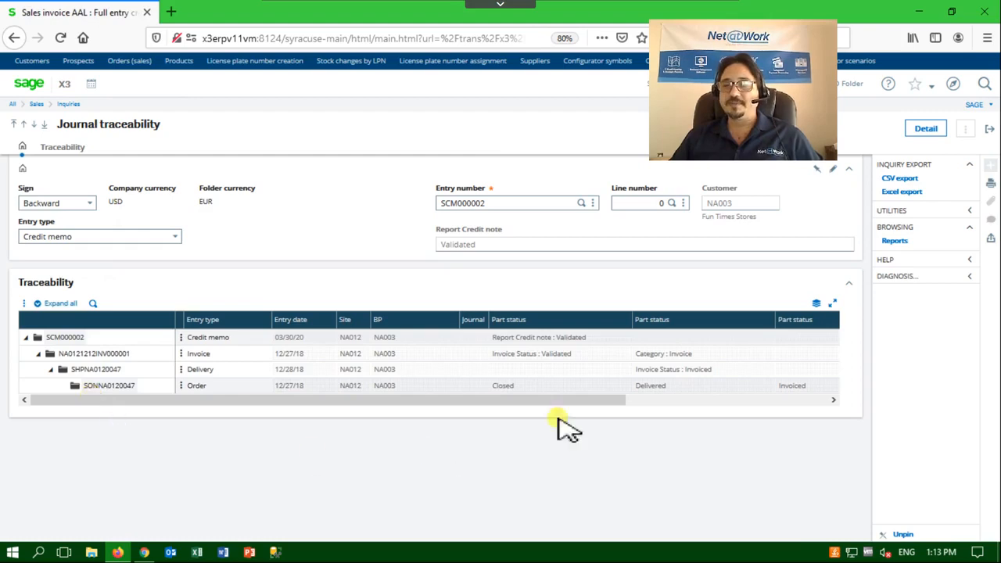
pyautogui.click(991, 131)
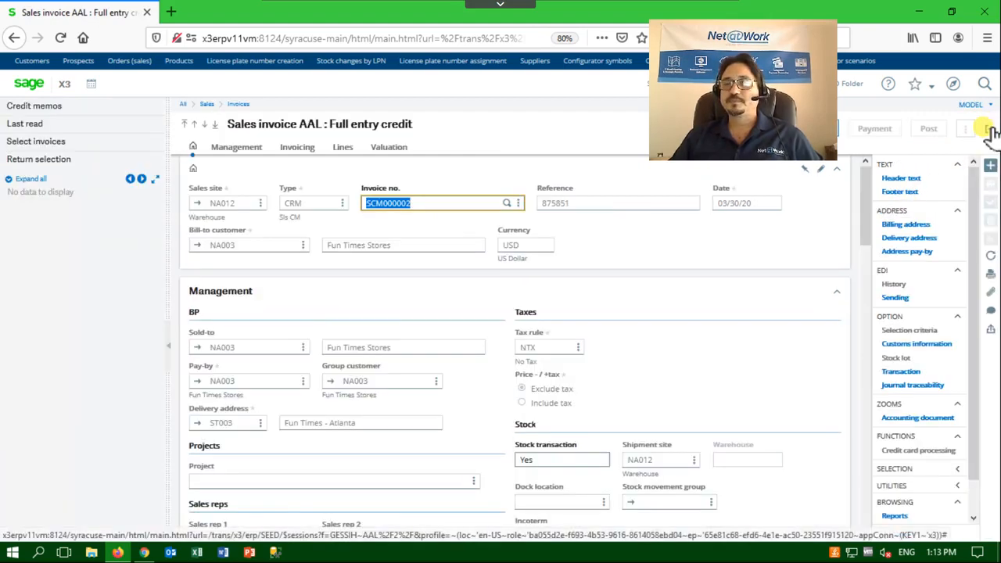